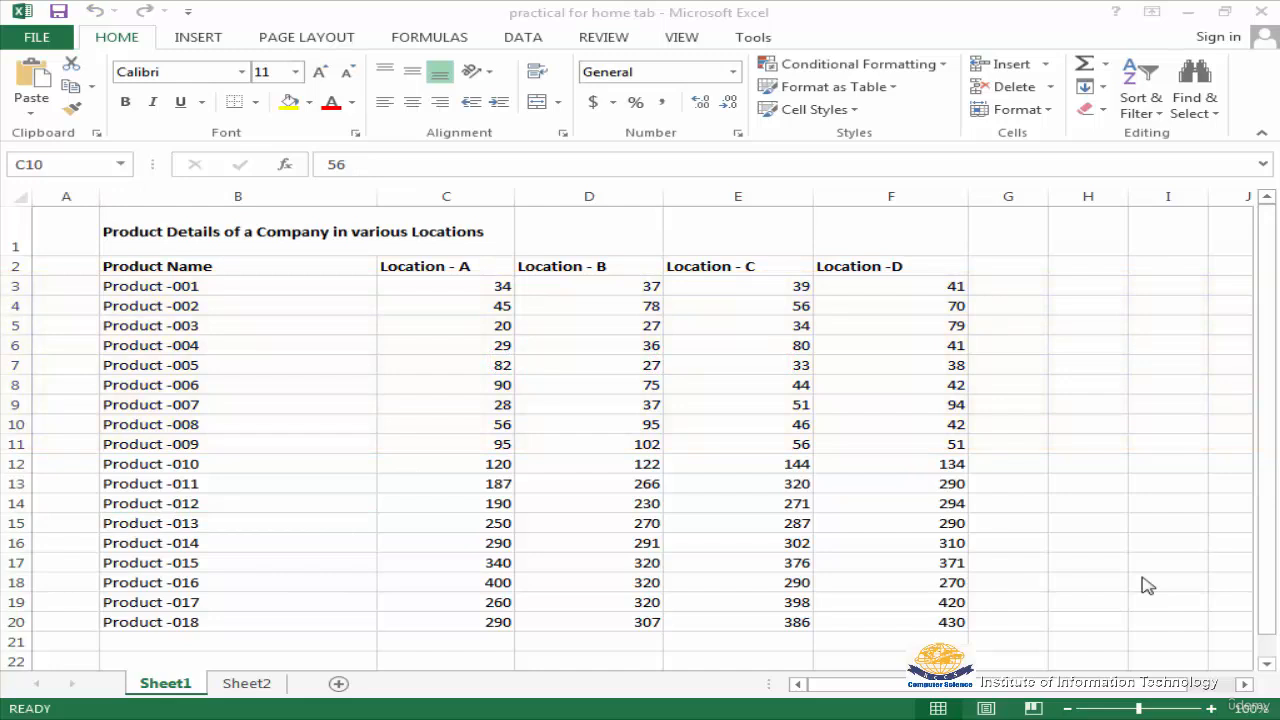
{"action": "left_click", "coordinate": [948, 75]}
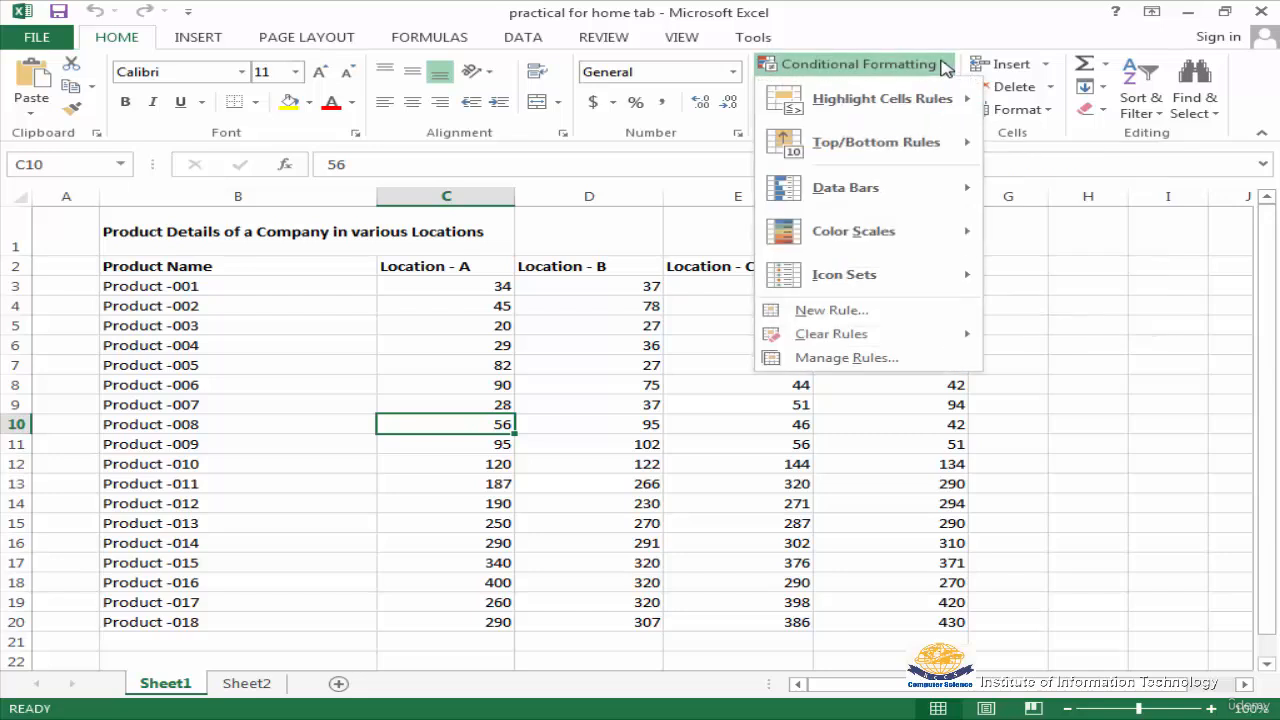
{"action": "mouse_move", "coordinate": [947, 109]}
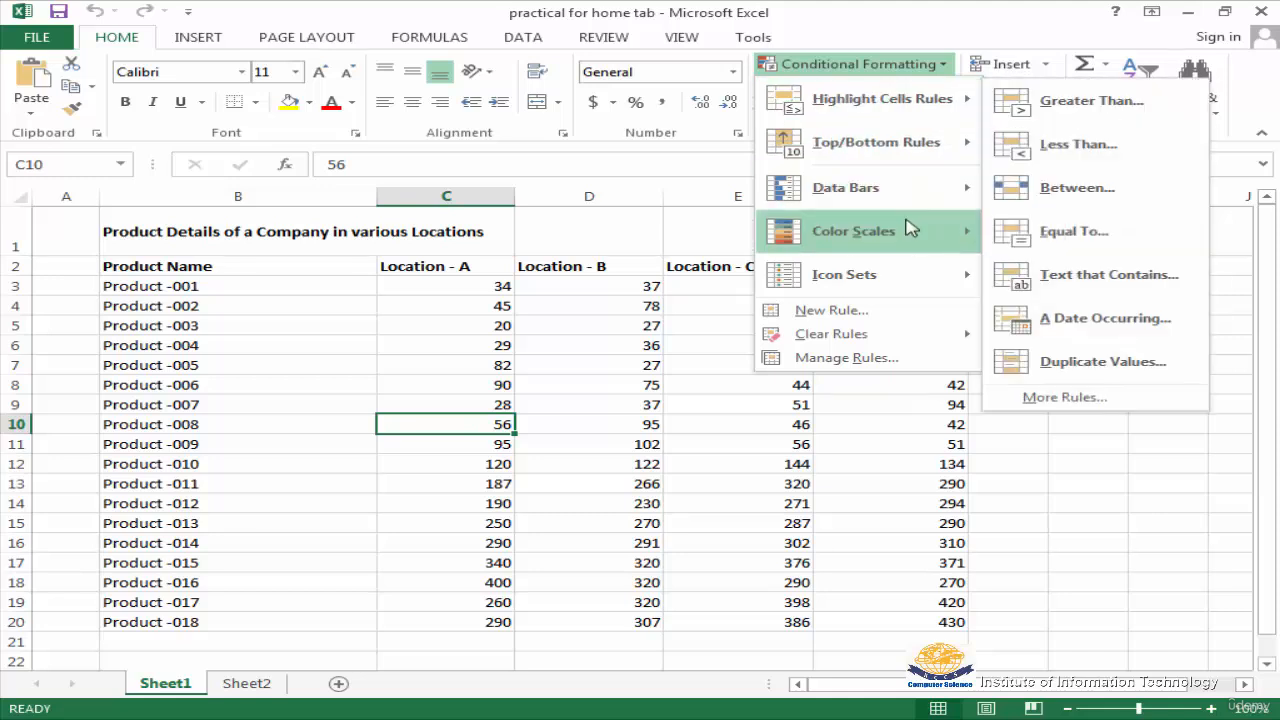
{"action": "mouse_move", "coordinate": [915, 229]}
{"action": "mouse_move", "coordinate": [908, 190]}
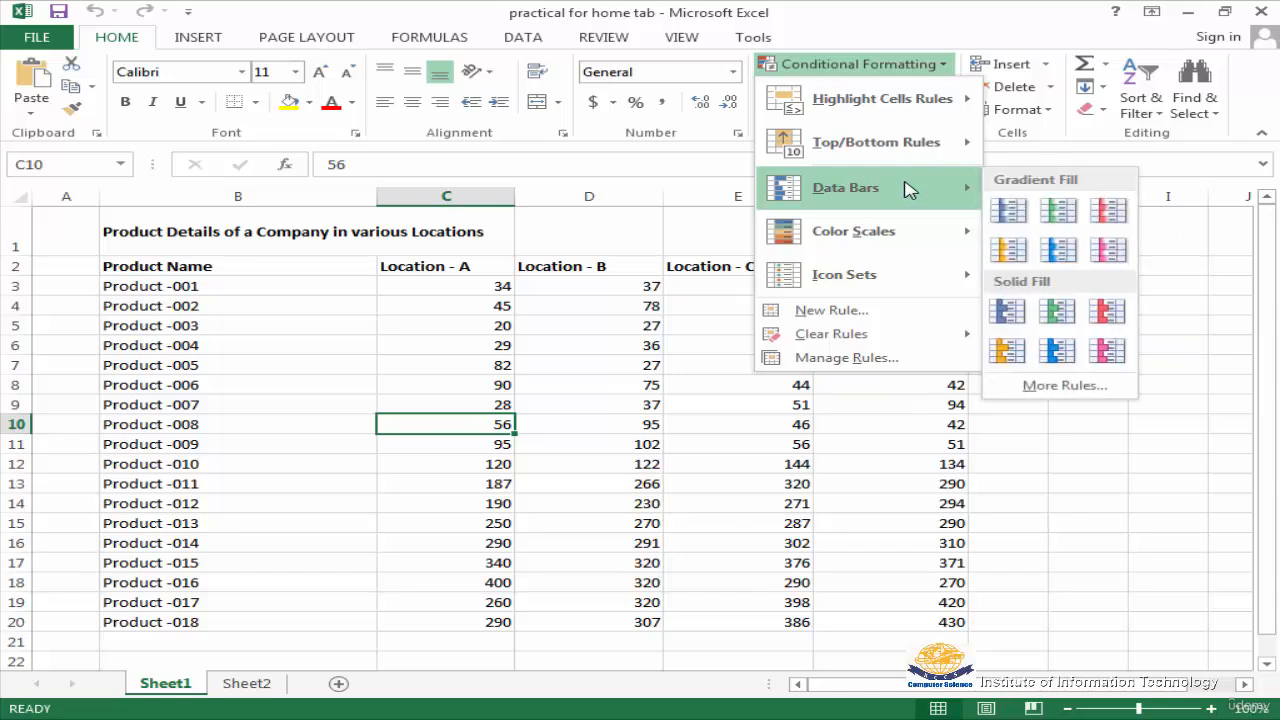
{"action": "mouse_move", "coordinate": [857, 286]}
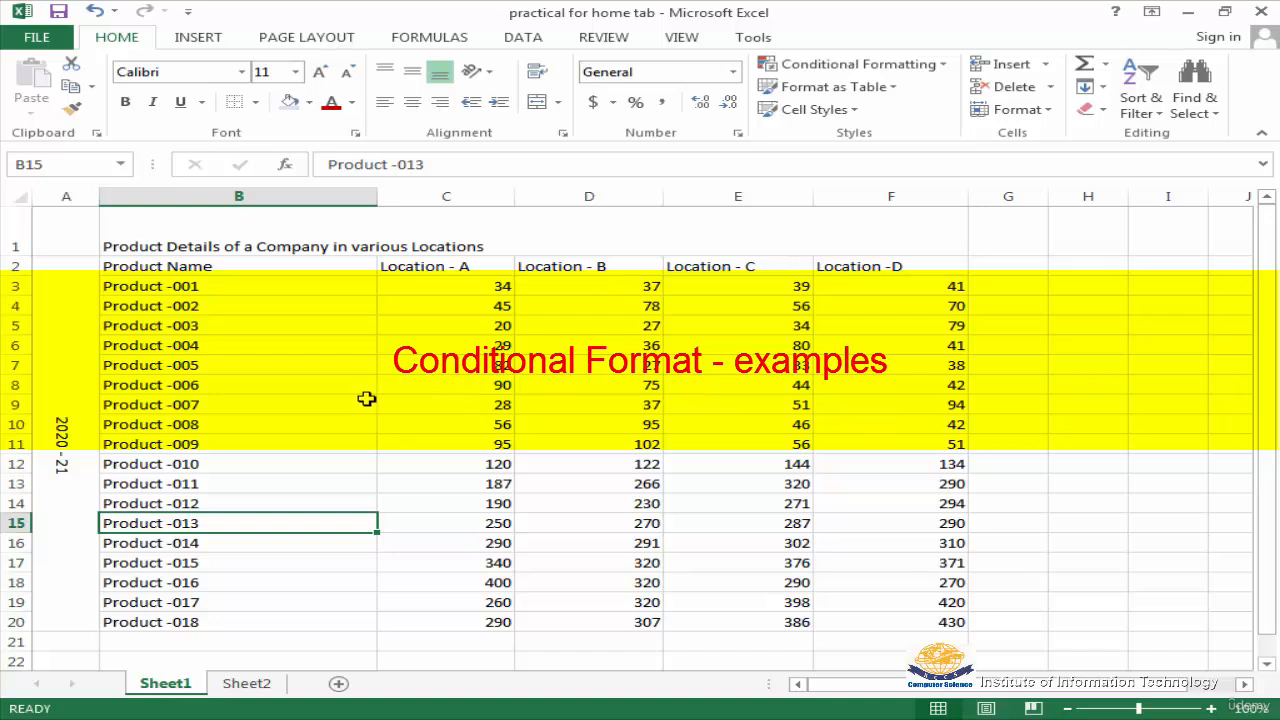
Select B3:F20 and preview a Greater Than 100 highlight rule with light red fill and dark red text, without applying it
{"action": "left_click_drag", "start_coordinate": [140, 290], "coordinate": [908, 622]}
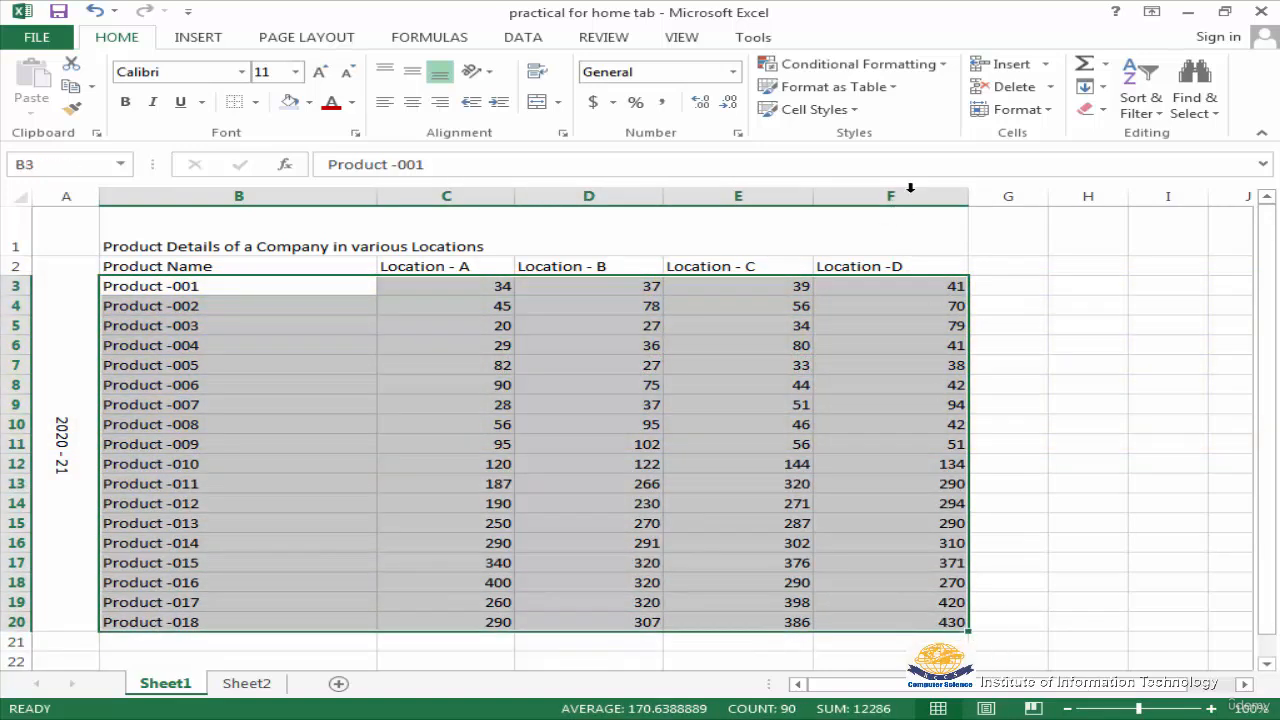
{"action": "left_click", "coordinate": [945, 68]}
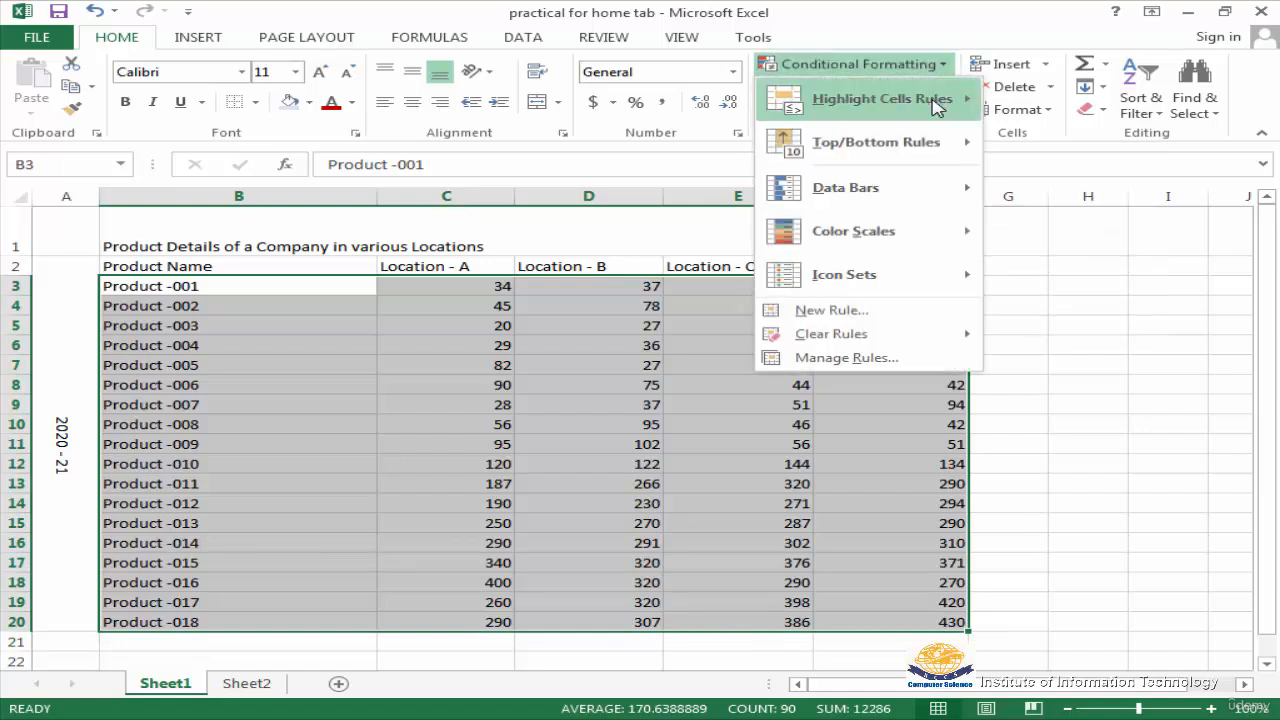
{"action": "mouse_move", "coordinate": [937, 110]}
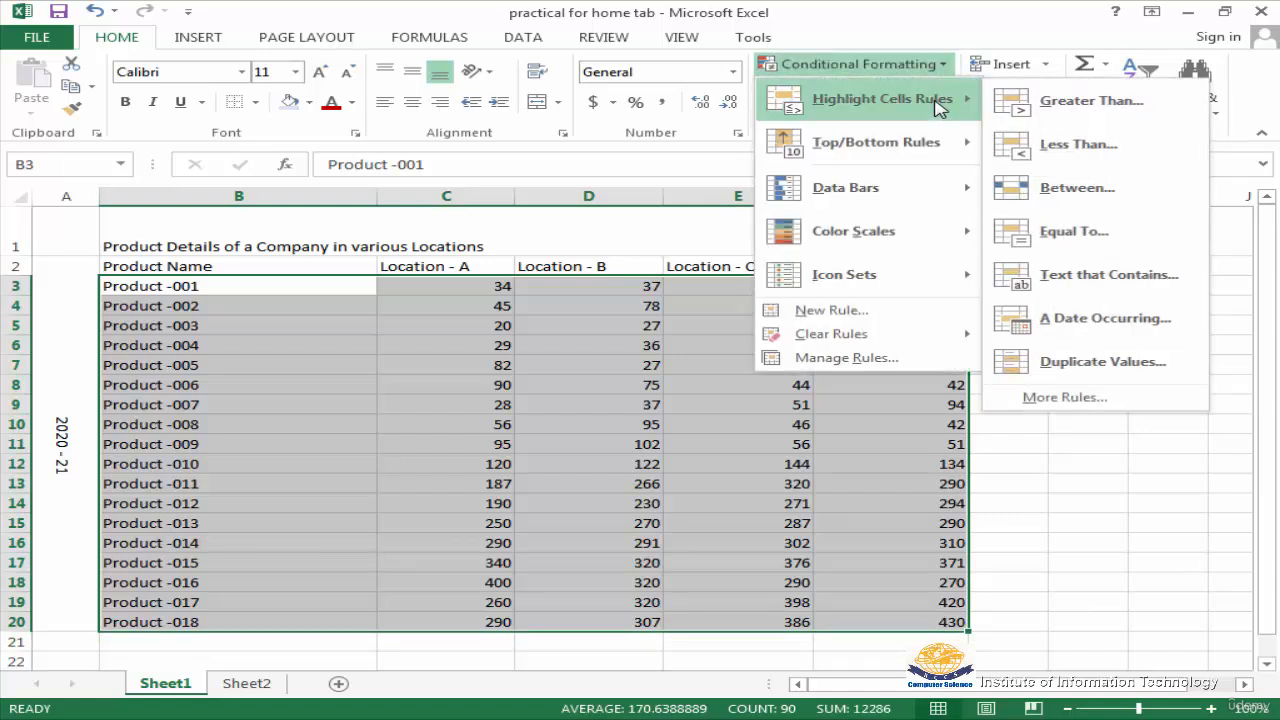
{"action": "left_click", "coordinate": [1090, 103]}
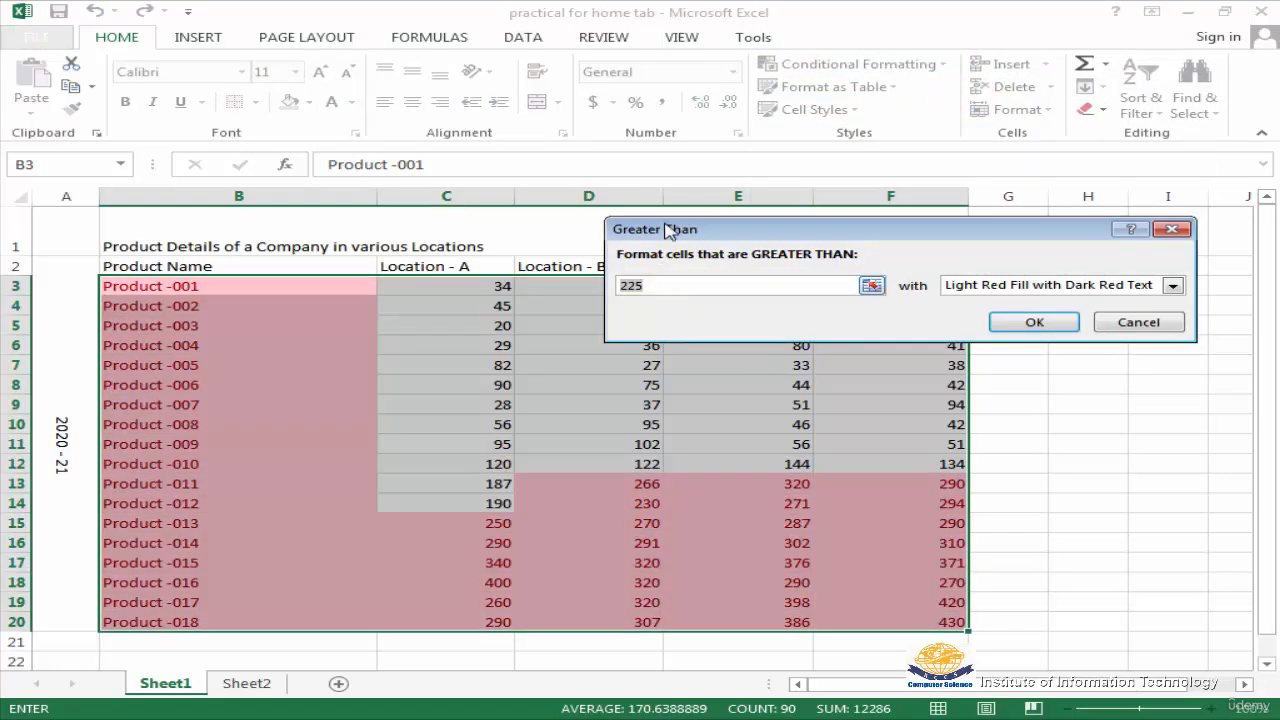
{"action": "left_click_drag", "start_coordinate": [667, 229], "coordinate": [688, 170]}
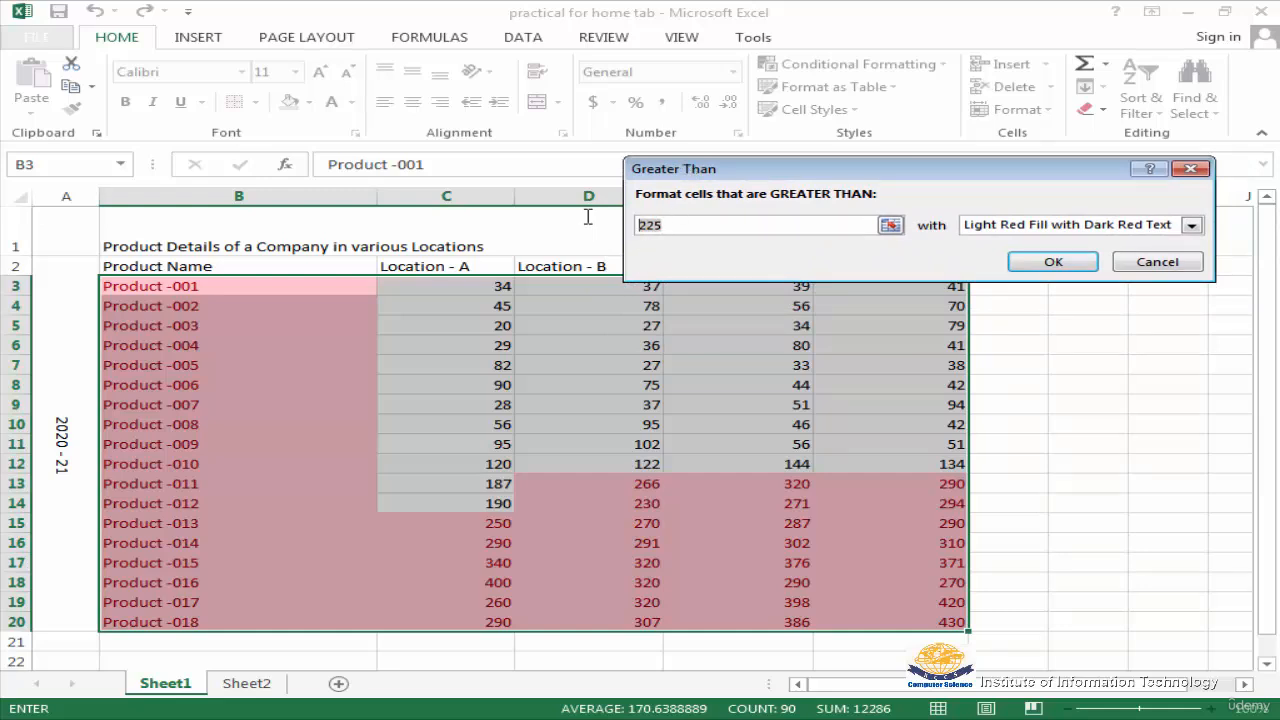
{"action": "type", "text": "100"}
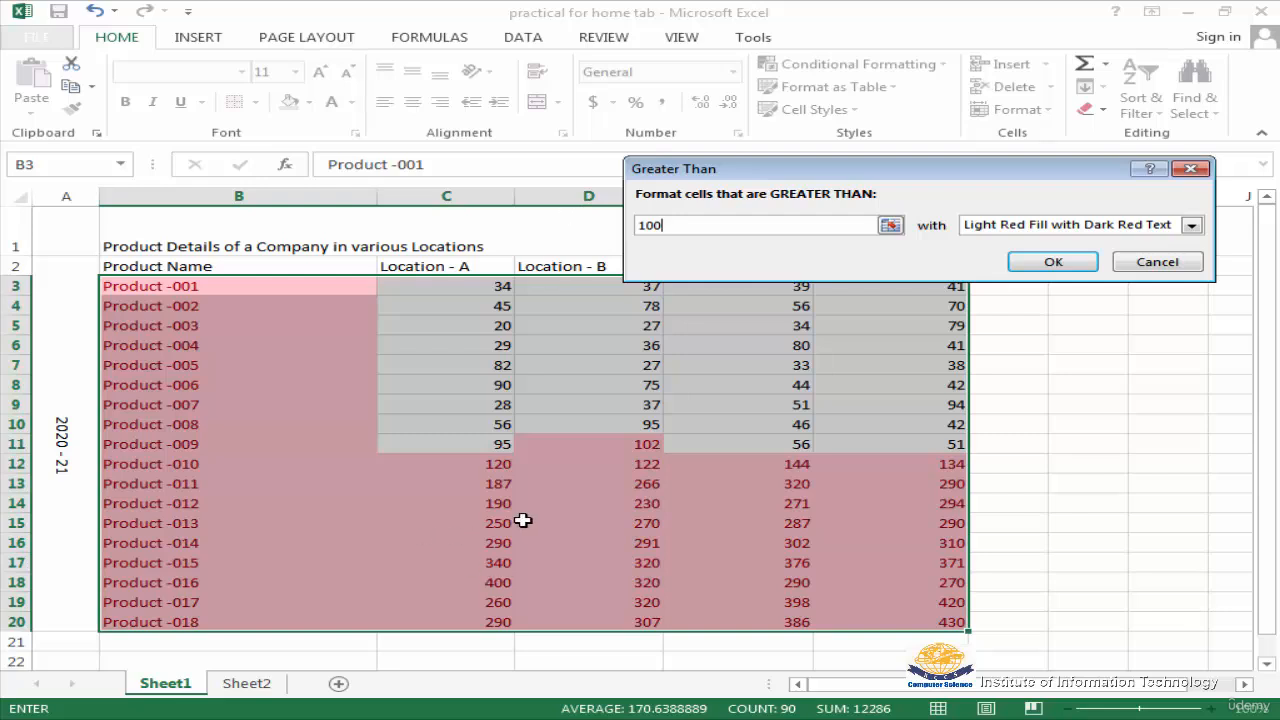
{"action": "left_click", "coordinate": [1157, 264]}
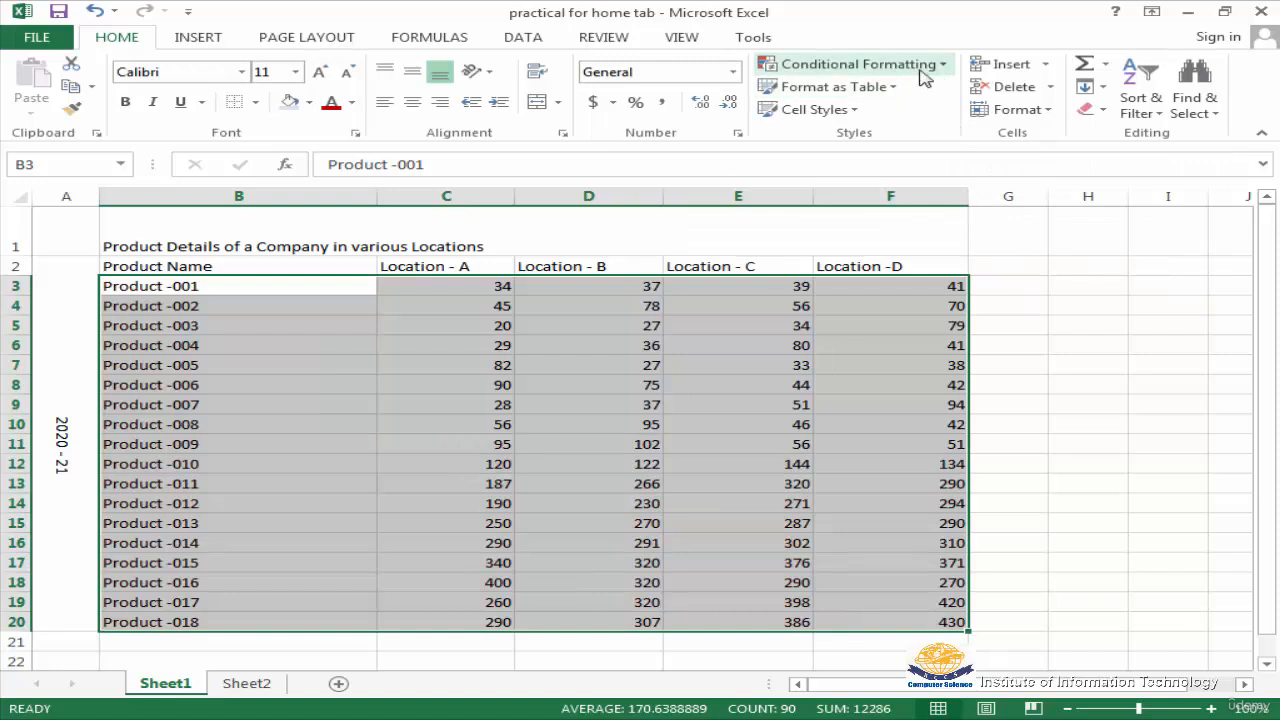
Preview a Less Than 100 highlight rule with light red fill on the selected product data, without applying it
{"action": "left_click", "coordinate": [940, 64]}
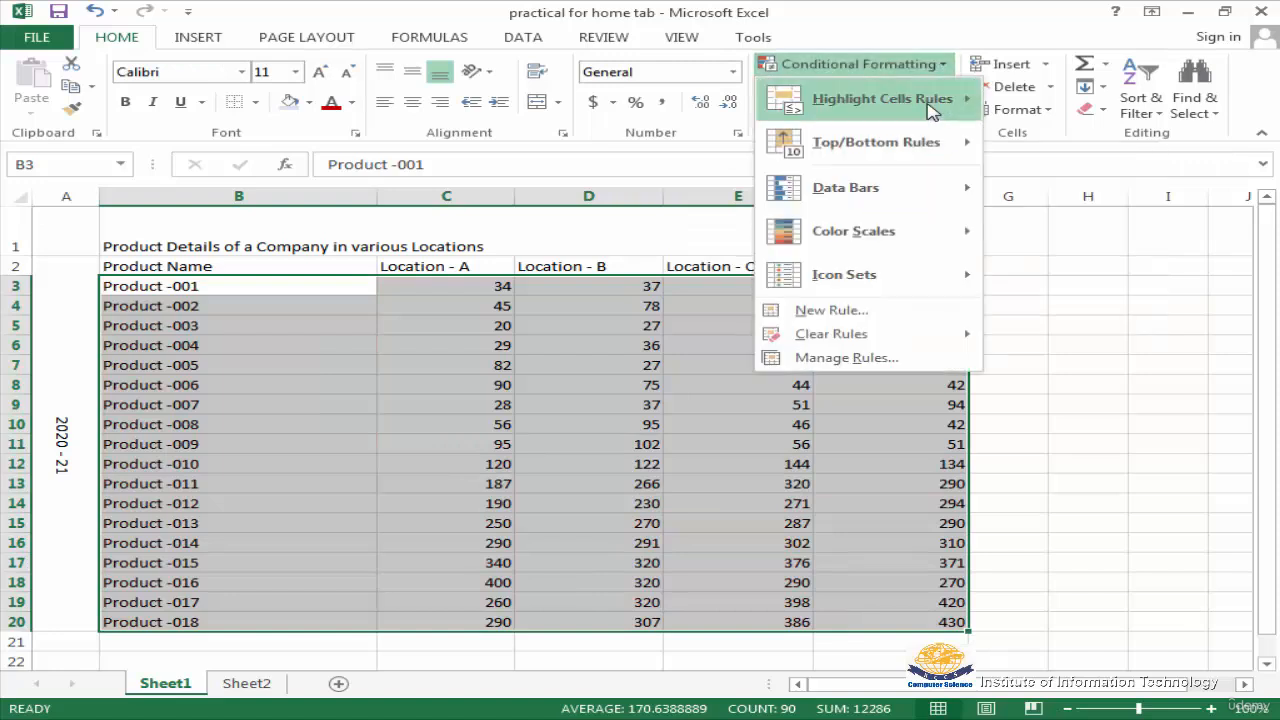
{"action": "mouse_move", "coordinate": [930, 110]}
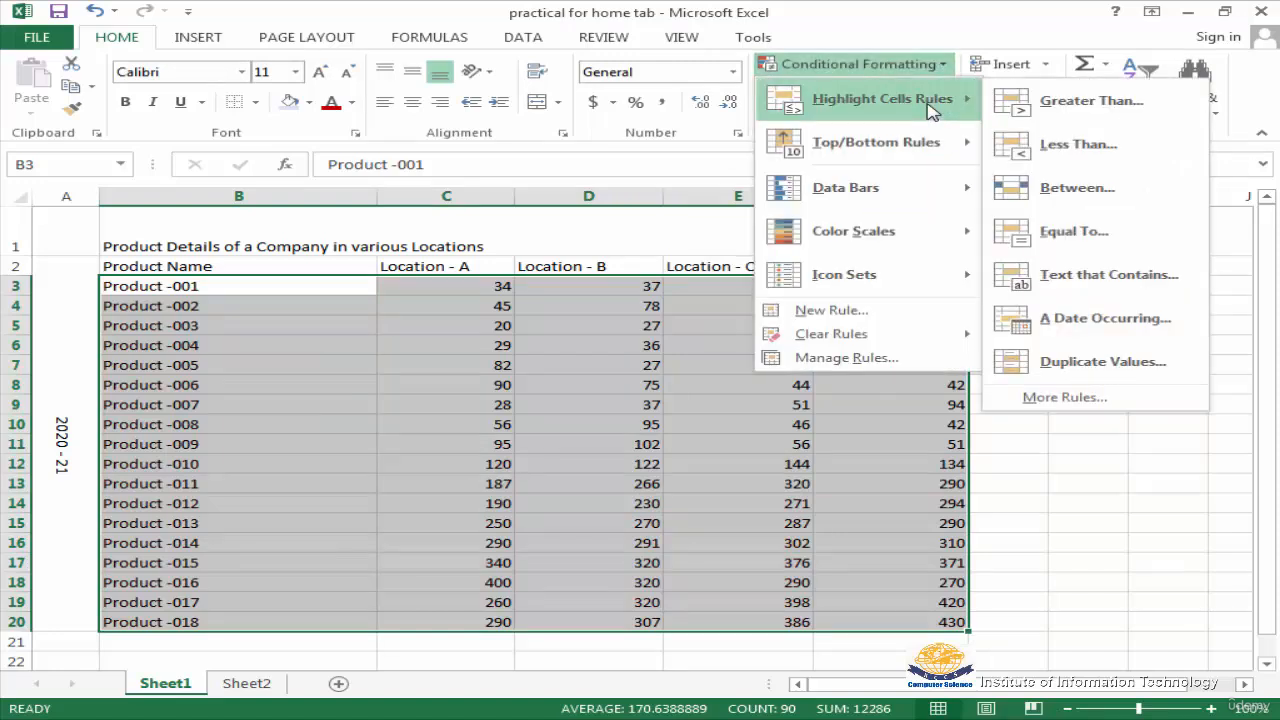
{"action": "left_click", "coordinate": [1078, 146]}
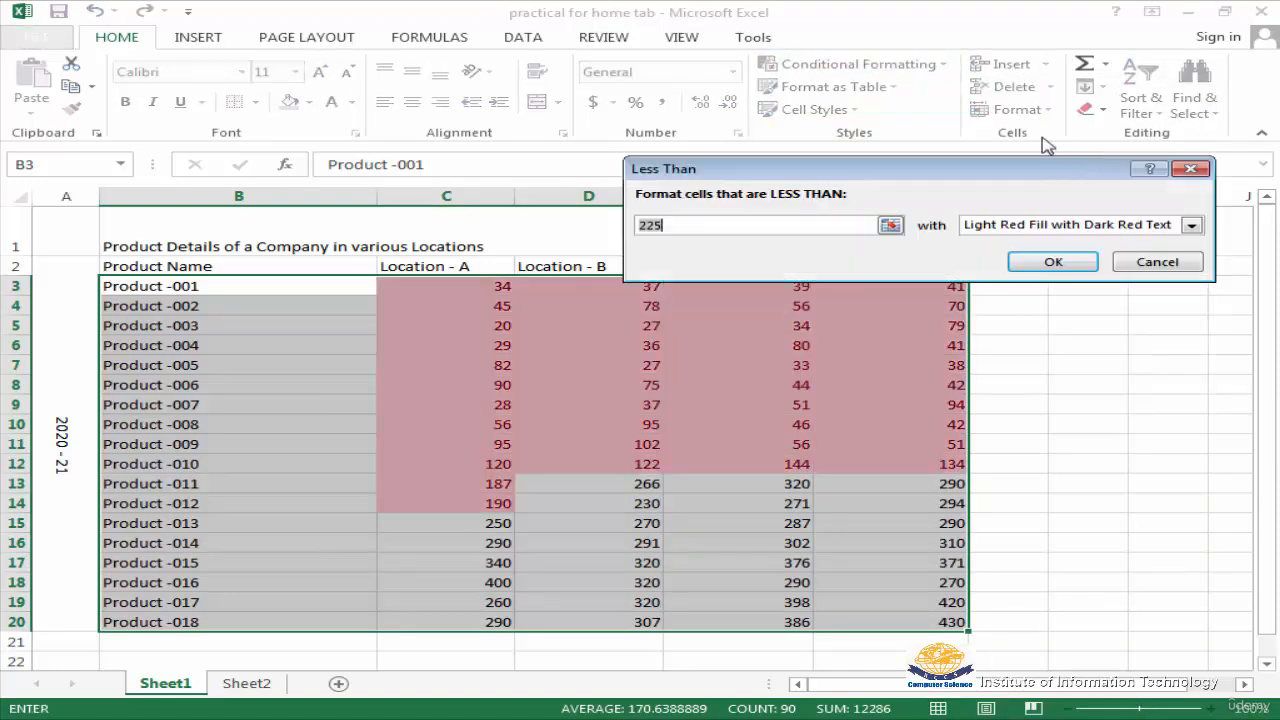
{"action": "left_click", "coordinate": [666, 227]}
{"action": "type", "text": "100"}
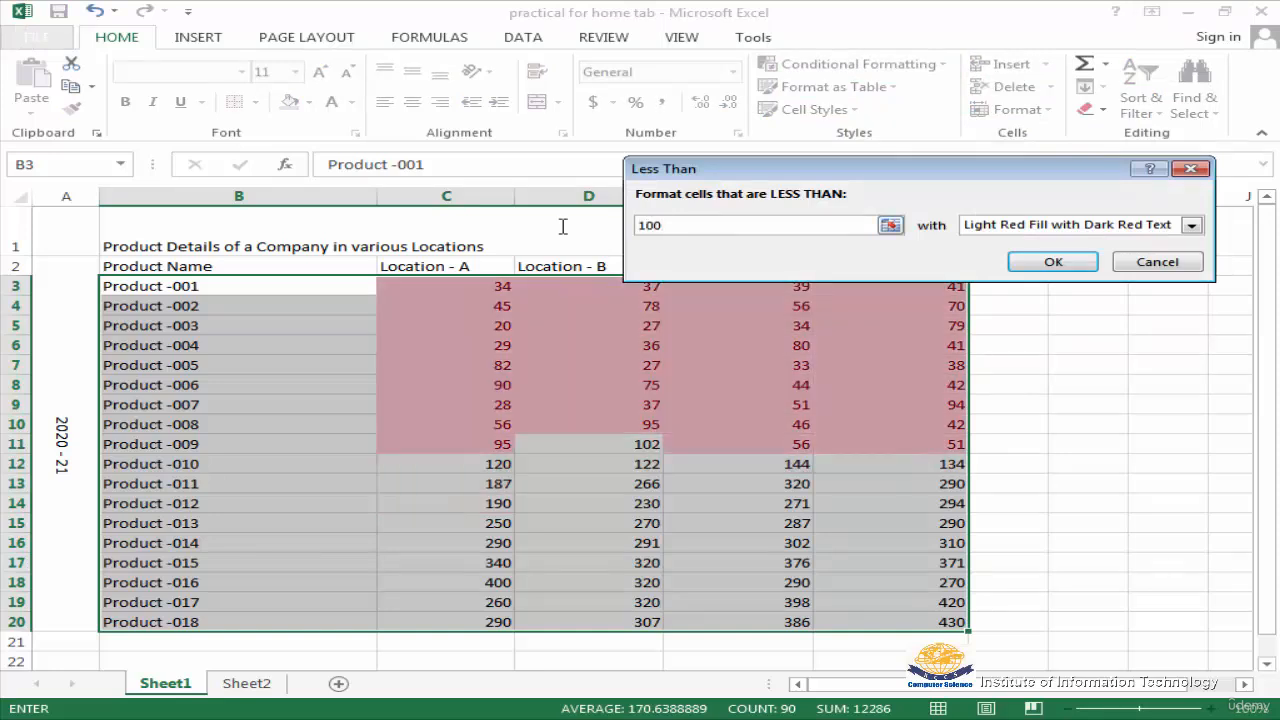
{"action": "left_click", "coordinate": [1157, 263]}
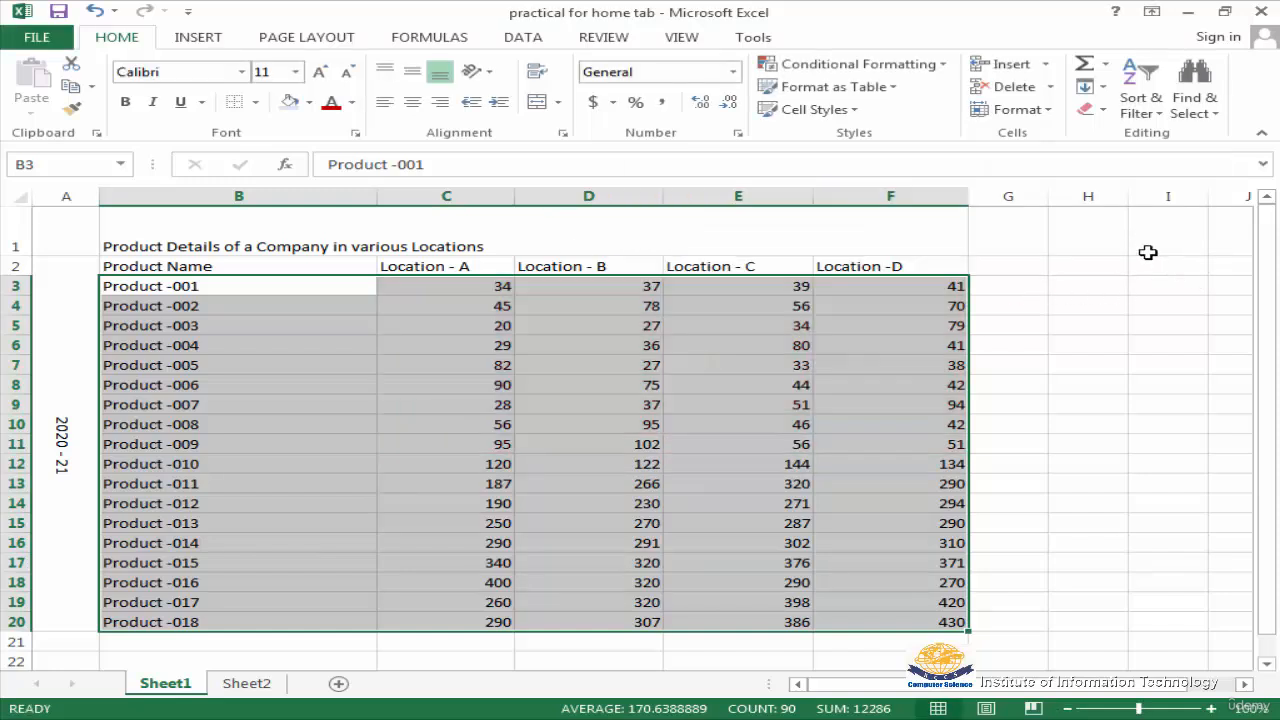
Preview a Between highlight rule for values from 100 to 500 on the product data, without applying it
{"action": "left_click", "coordinate": [943, 64]}
{"action": "mouse_move", "coordinate": [895, 112]}
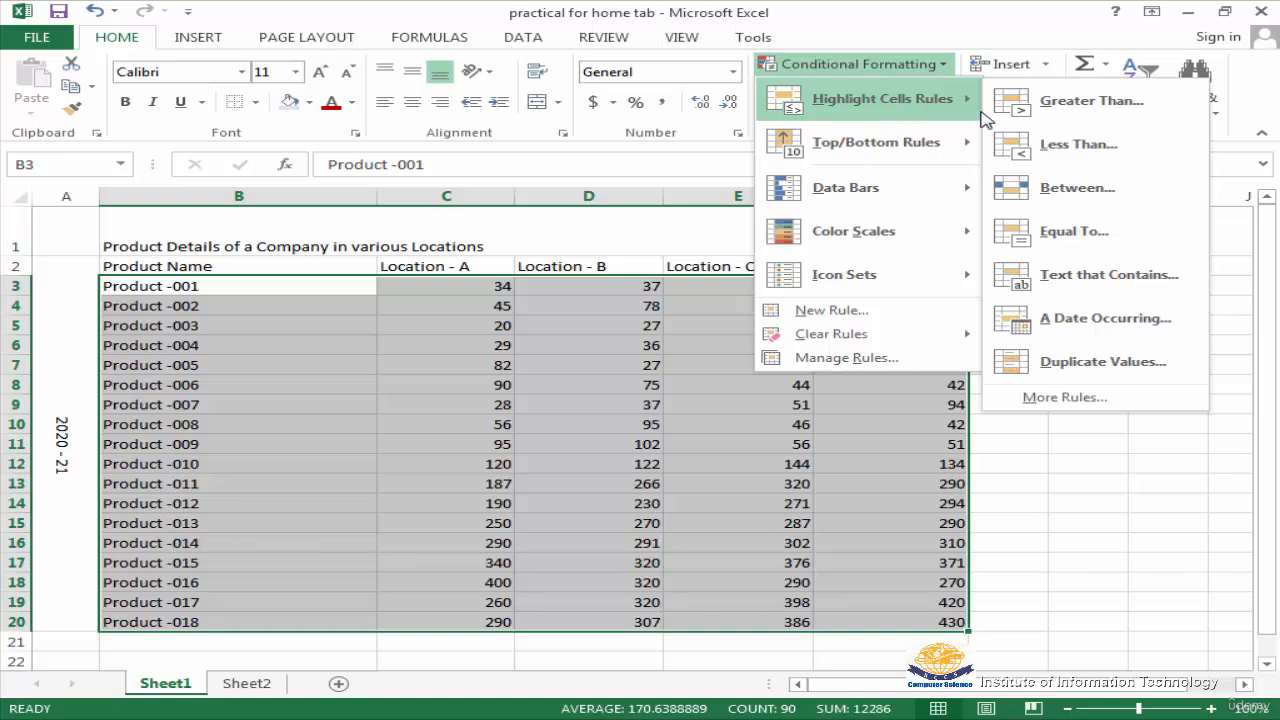
{"action": "left_click", "coordinate": [1087, 196]}
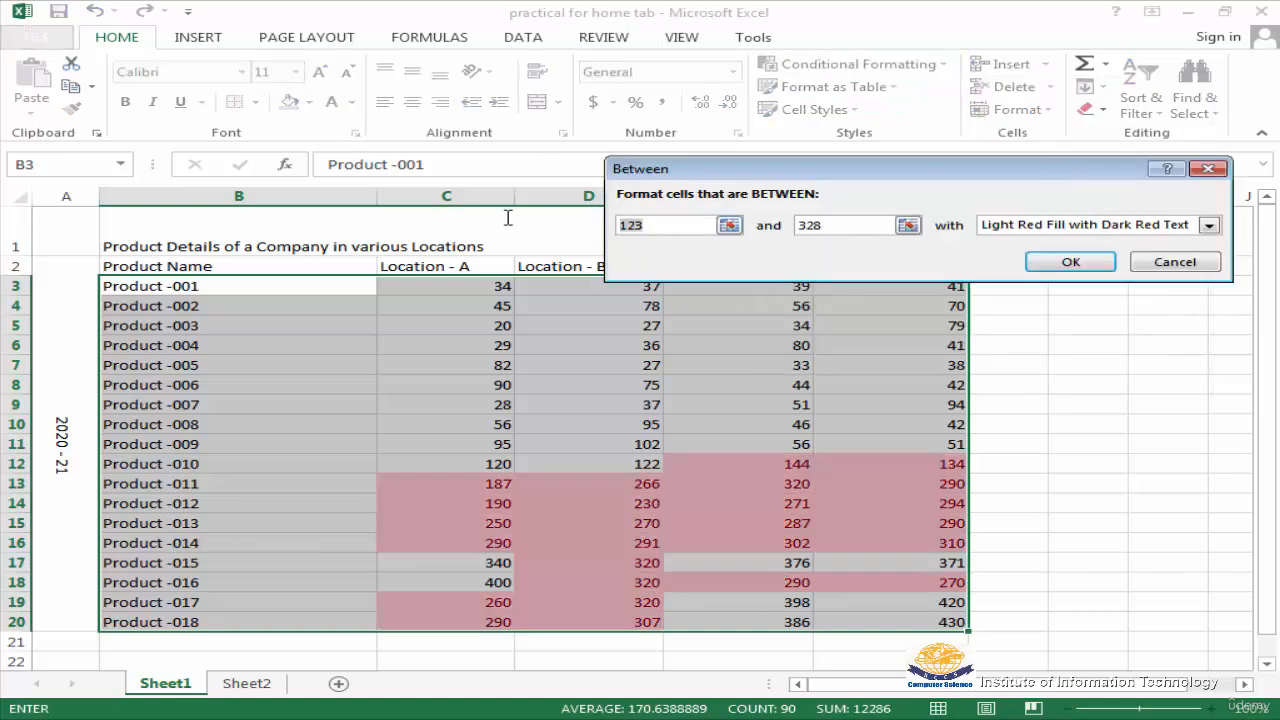
{"action": "type", "text": "100"}
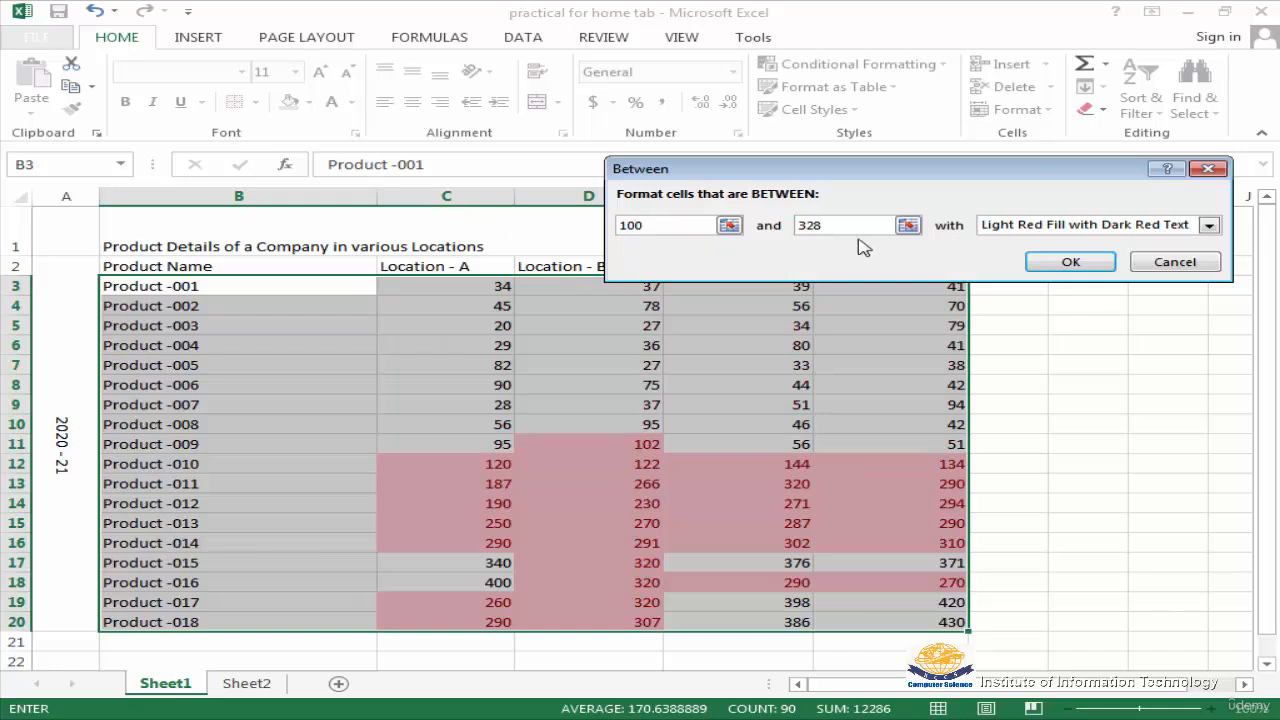
{"action": "key", "text": "Tab"}
{"action": "type", "text": "500"}
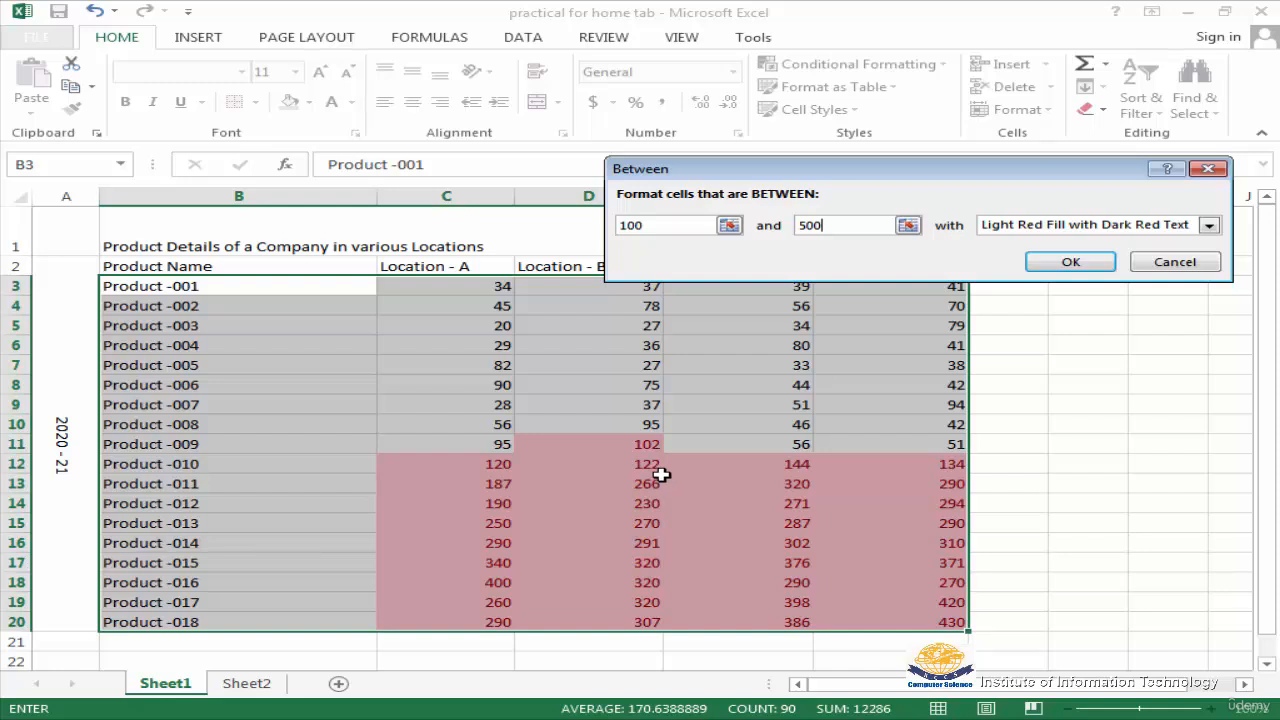
{"action": "left_click", "coordinate": [1175, 264]}
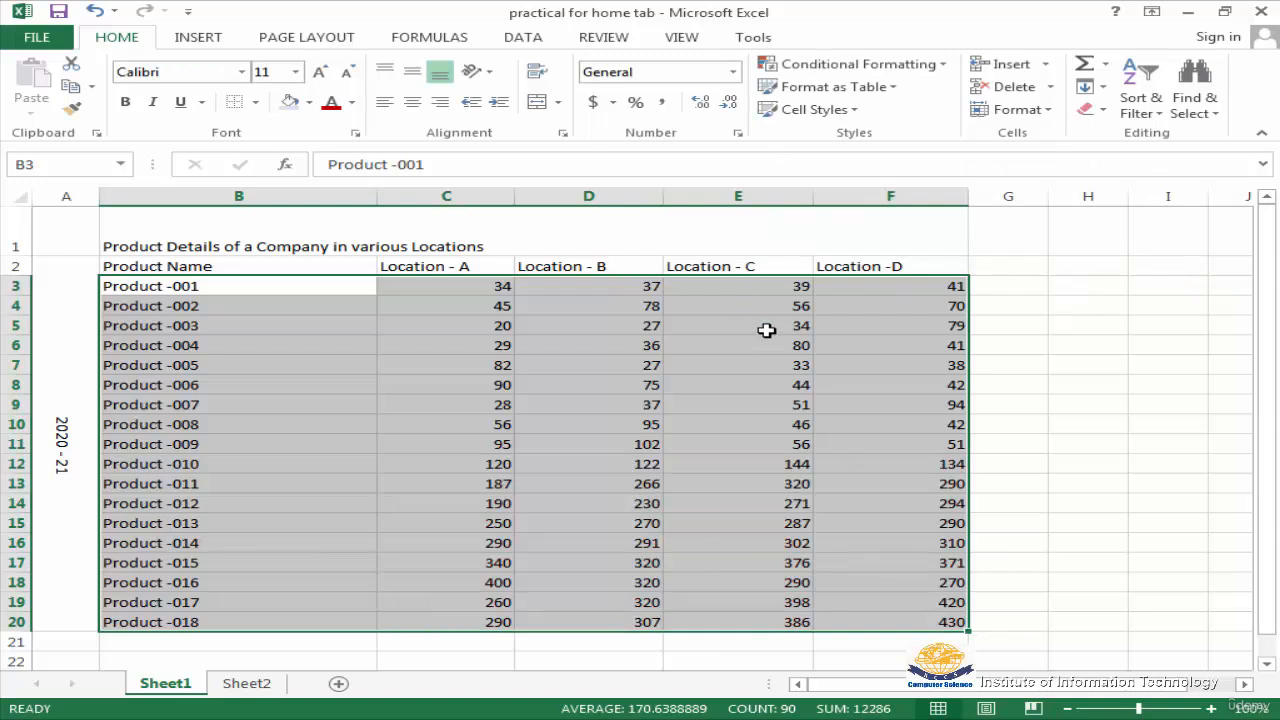
Preview an Equal To 320 highlight rule on the selected product data, without applying it
{"action": "left_click", "coordinate": [943, 65]}
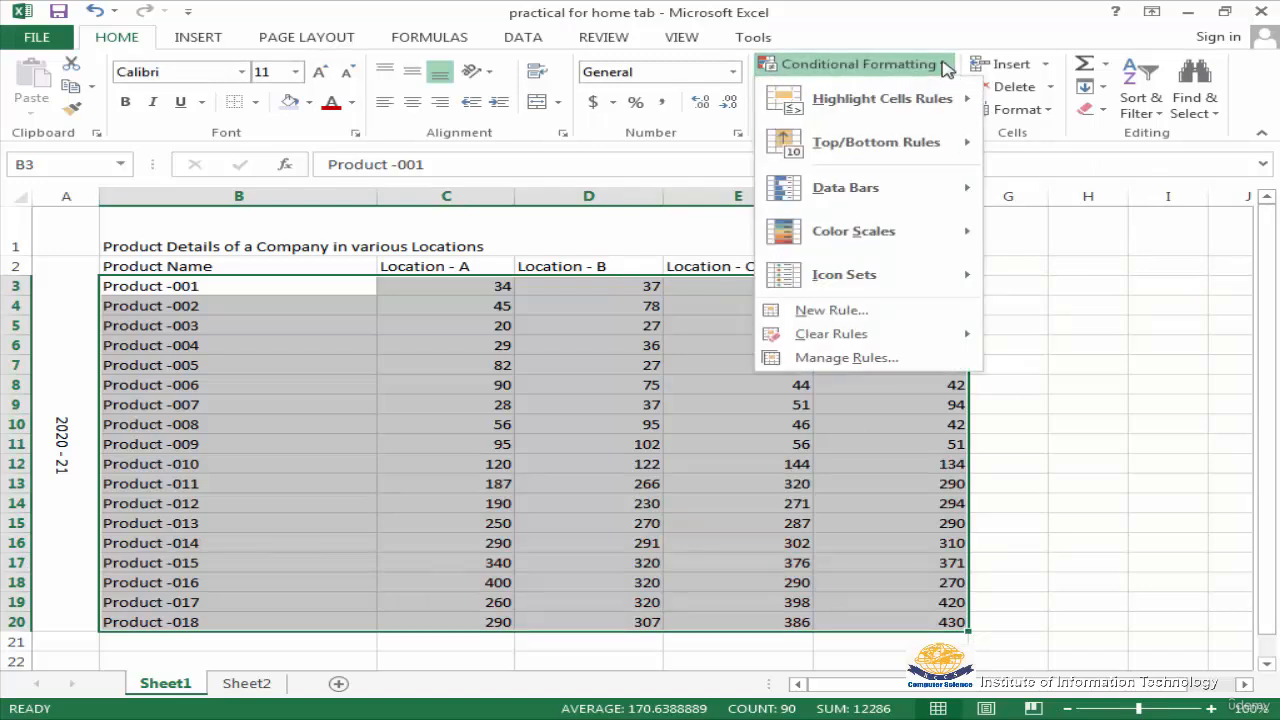
{"action": "mouse_move", "coordinate": [915, 104]}
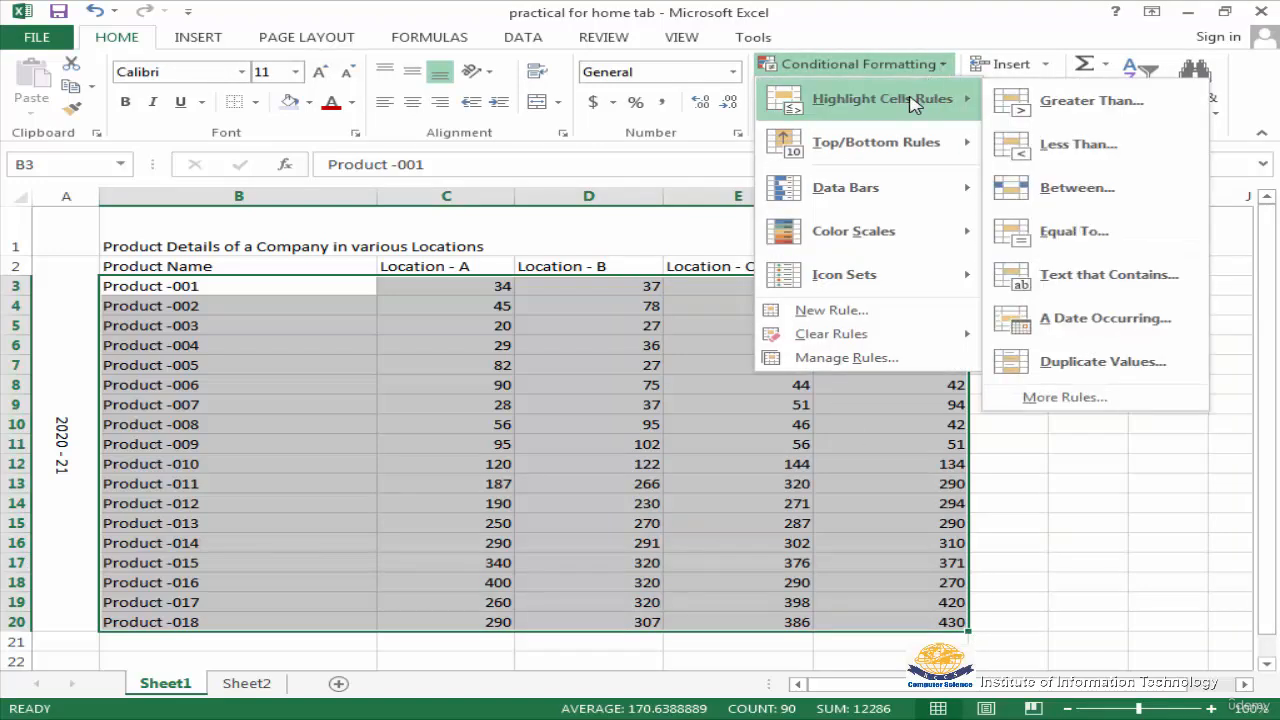
{"action": "left_click", "coordinate": [1075, 235]}
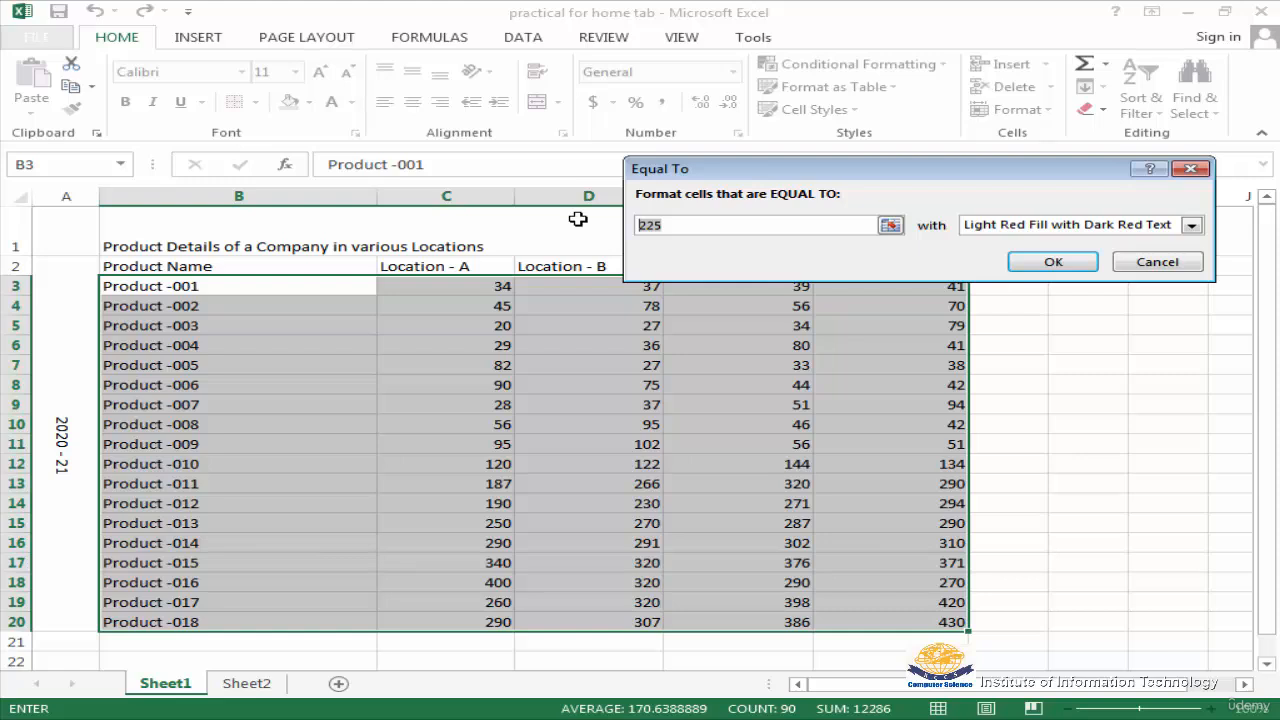
{"action": "type", "text": "320"}
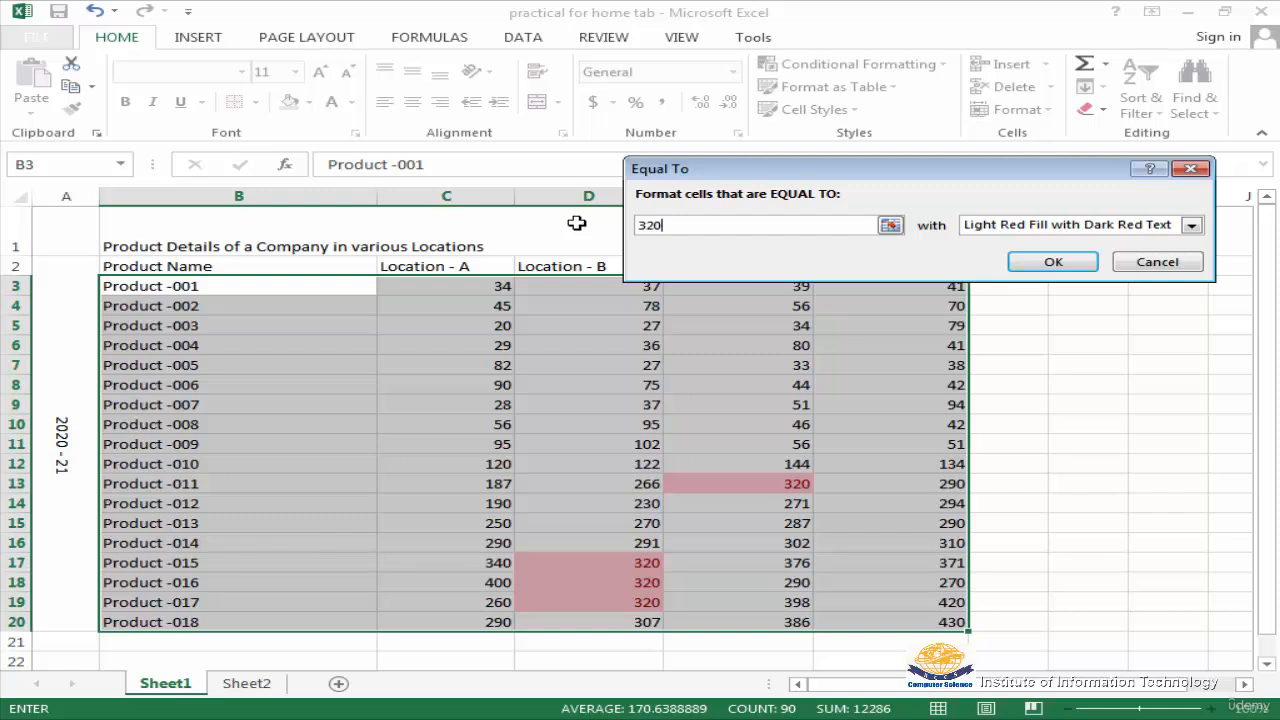
{"action": "left_click", "coordinate": [1157, 261]}
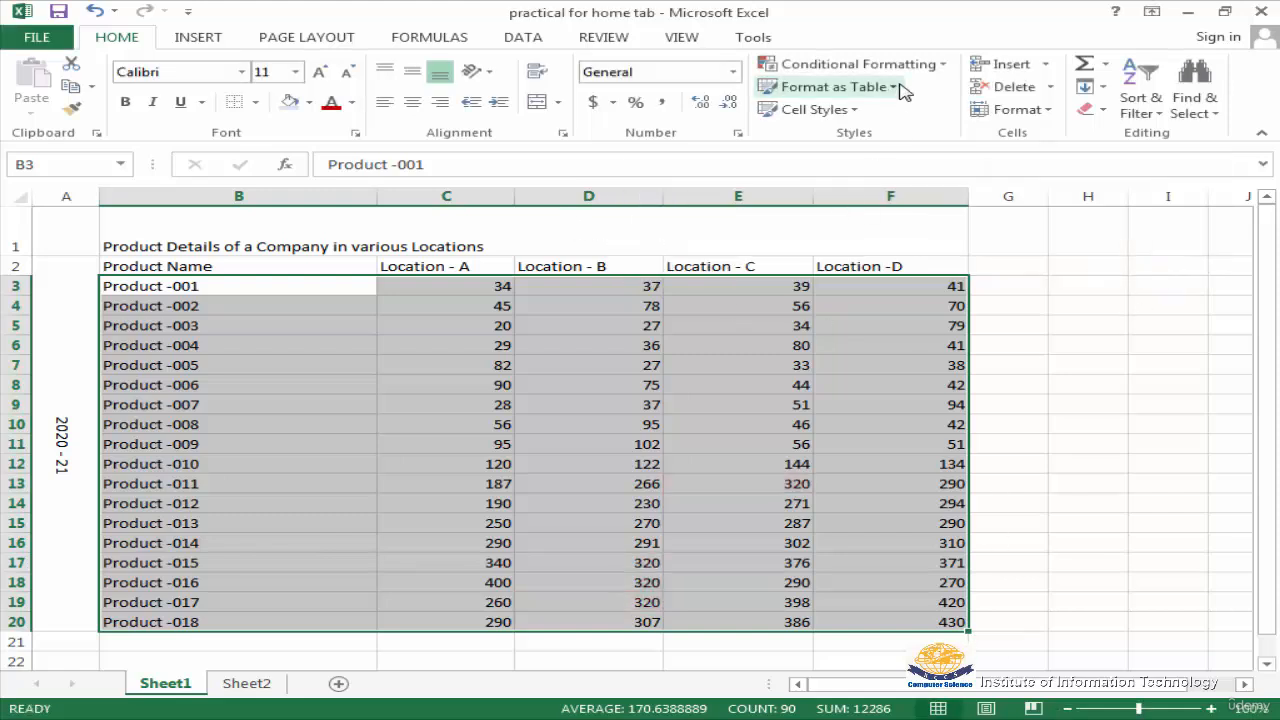
Preview the Duplicate Values highlight rule on the selected product data, without applying it
{"action": "left_click", "coordinate": [940, 66]}
{"action": "mouse_move", "coordinate": [924, 113]}
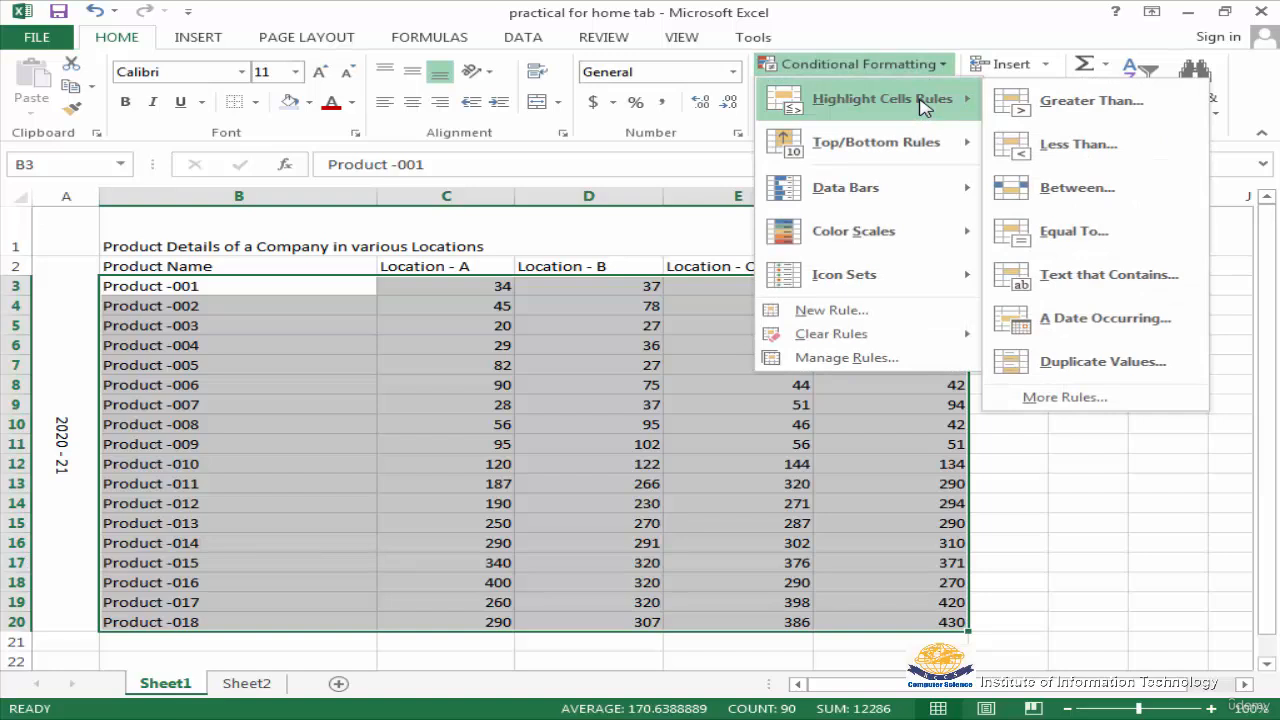
{"action": "left_click", "coordinate": [1085, 370]}
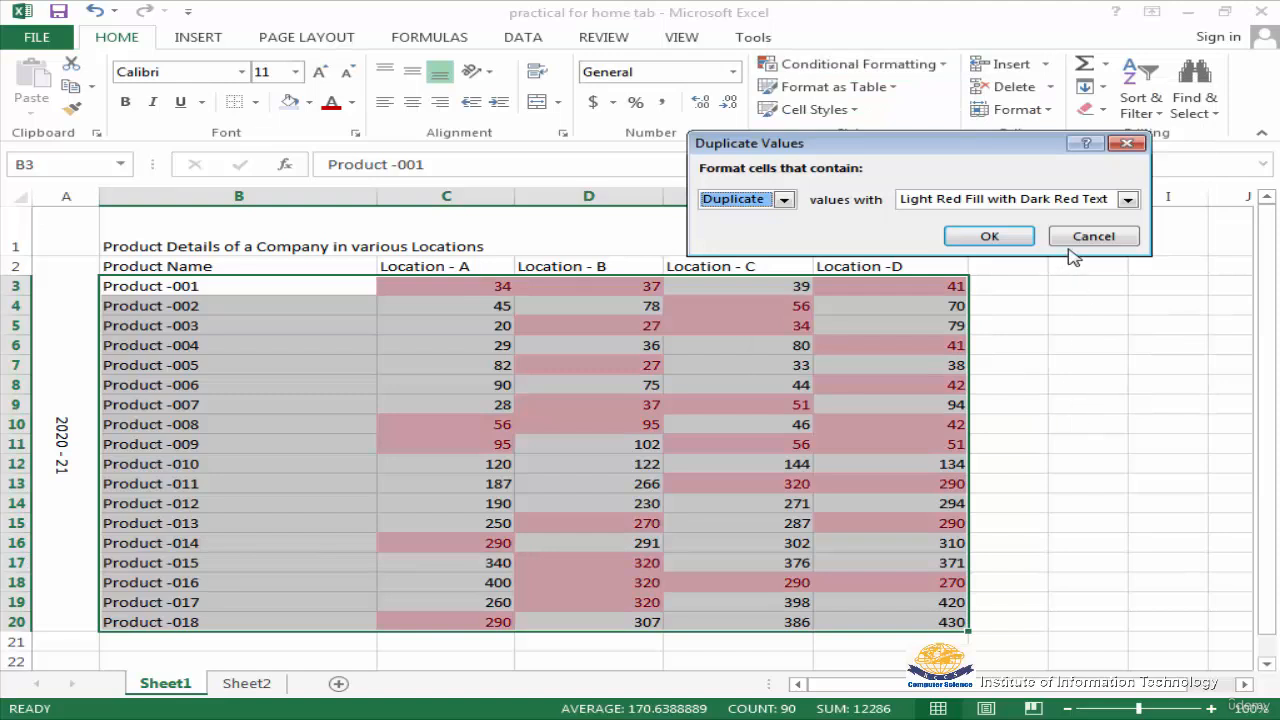
{"action": "left_click", "coordinate": [1110, 236]}
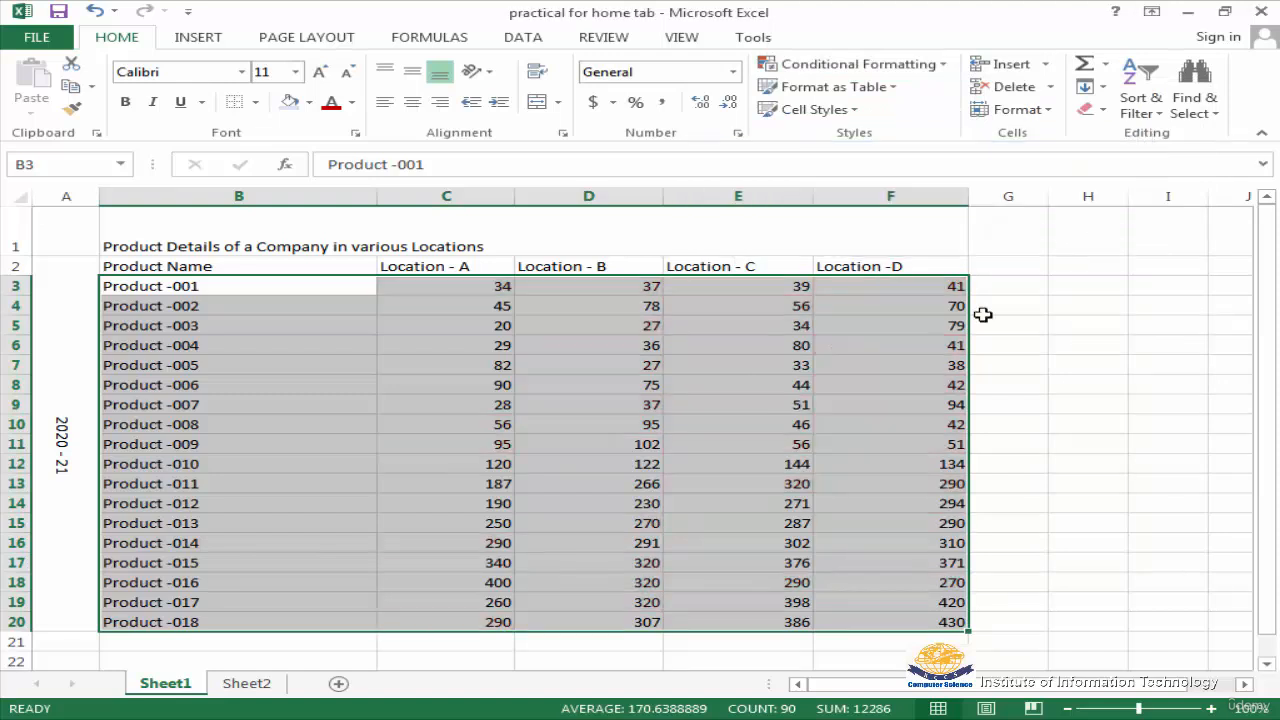
Preview the Top 10 Items rule with light red fill on the selected product data, without applying it
{"action": "left_click", "coordinate": [943, 70]}
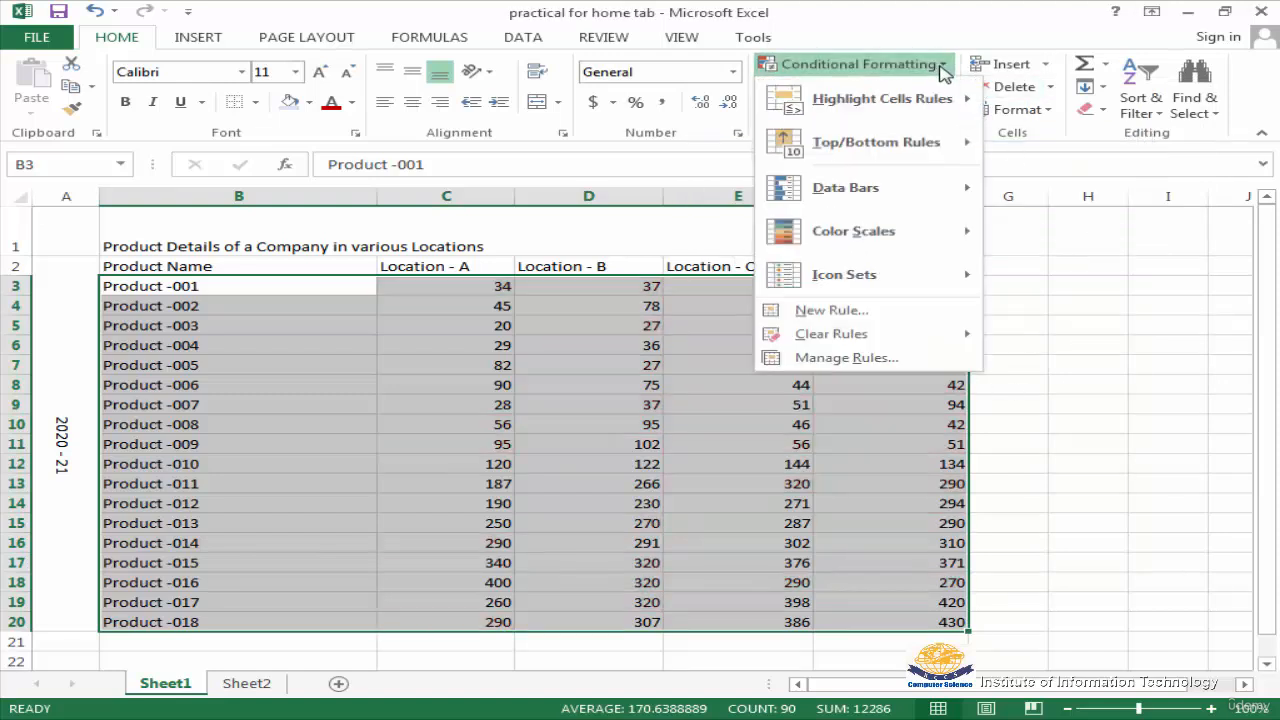
{"action": "mouse_move", "coordinate": [850, 172]}
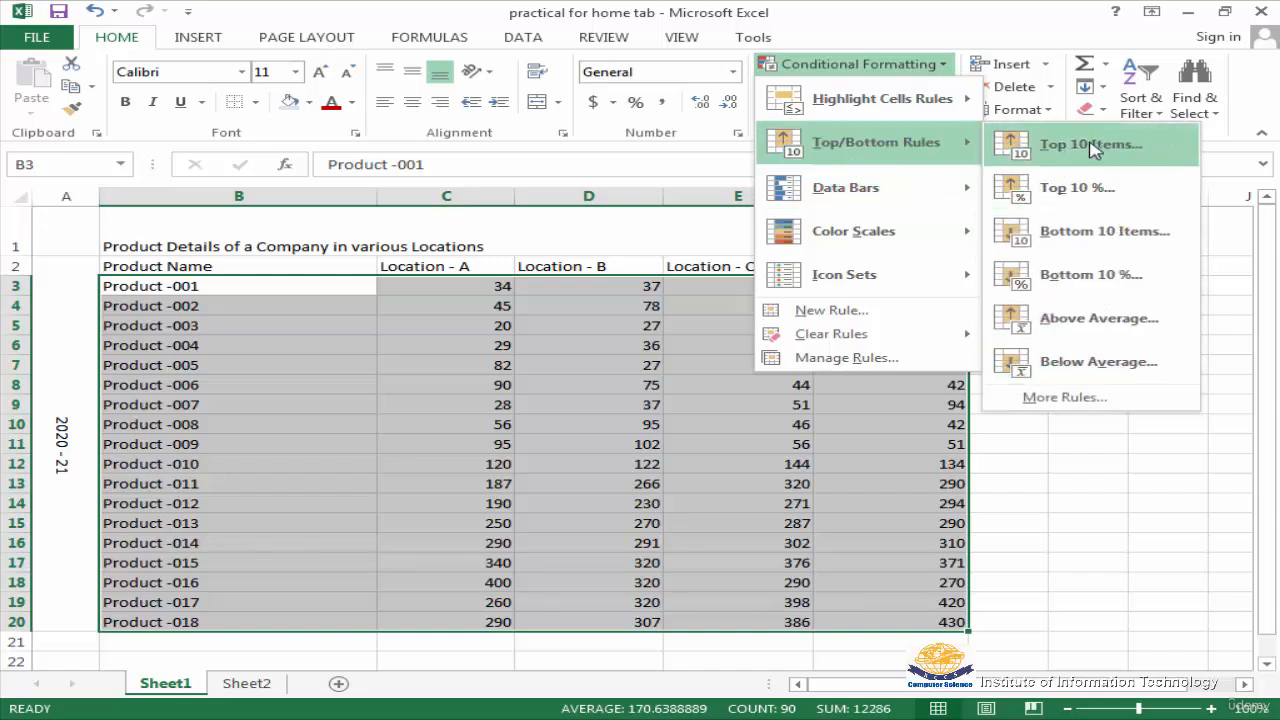
{"action": "left_click", "coordinate": [1094, 149]}
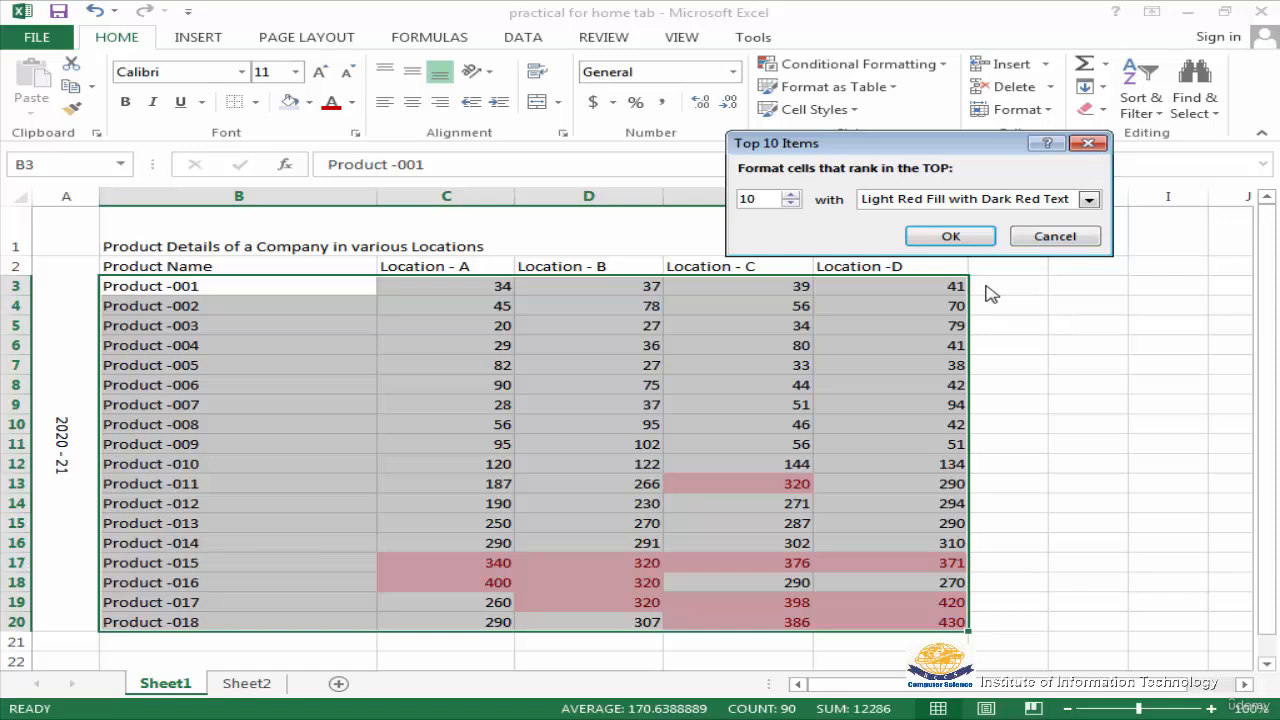
{"action": "left_click", "coordinate": [1053, 240]}
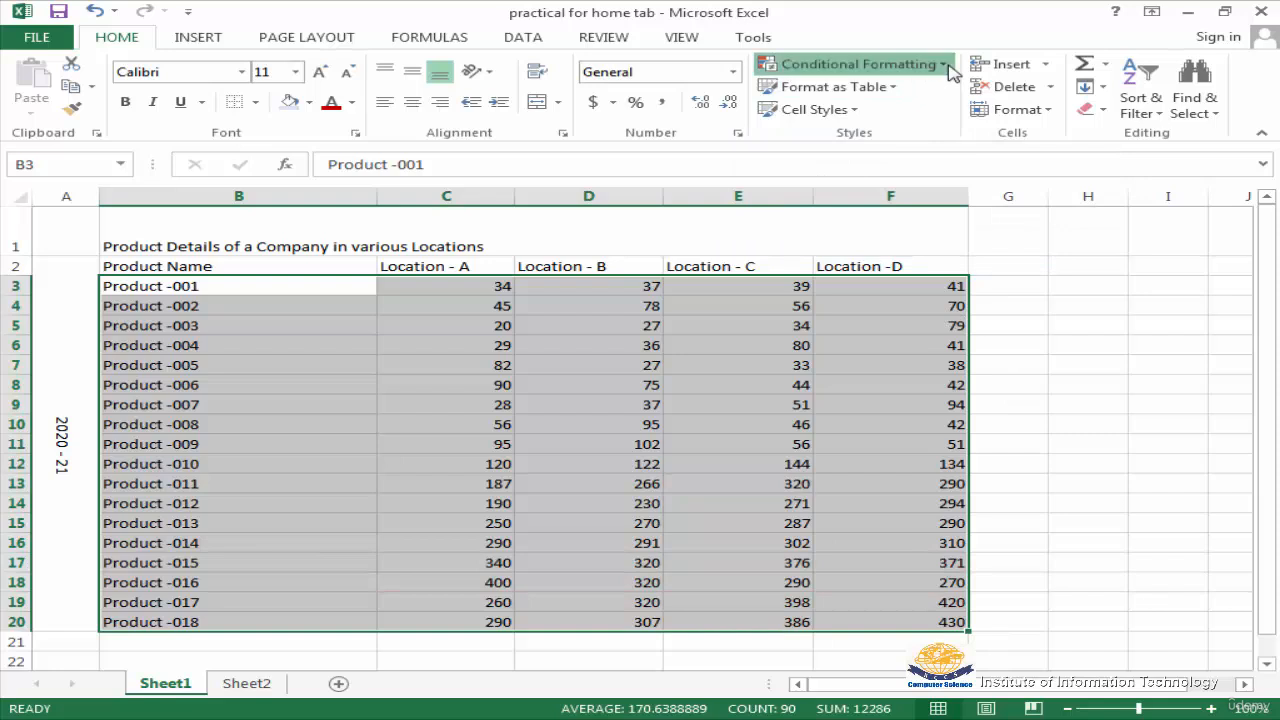
Preview the Top 10% rule with light red fill on the selected product data, without applying it
{"action": "left_click", "coordinate": [940, 68]}
{"action": "mouse_move", "coordinate": [920, 143]}
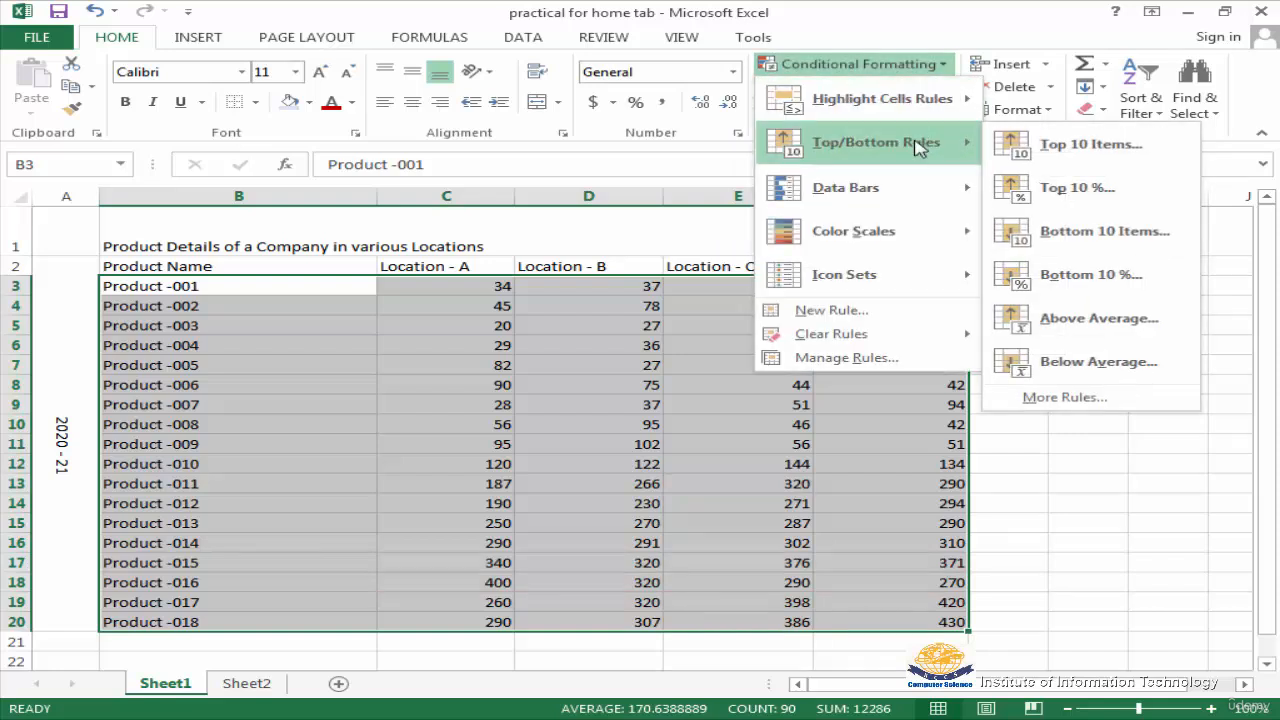
{"action": "left_click", "coordinate": [1077, 192]}
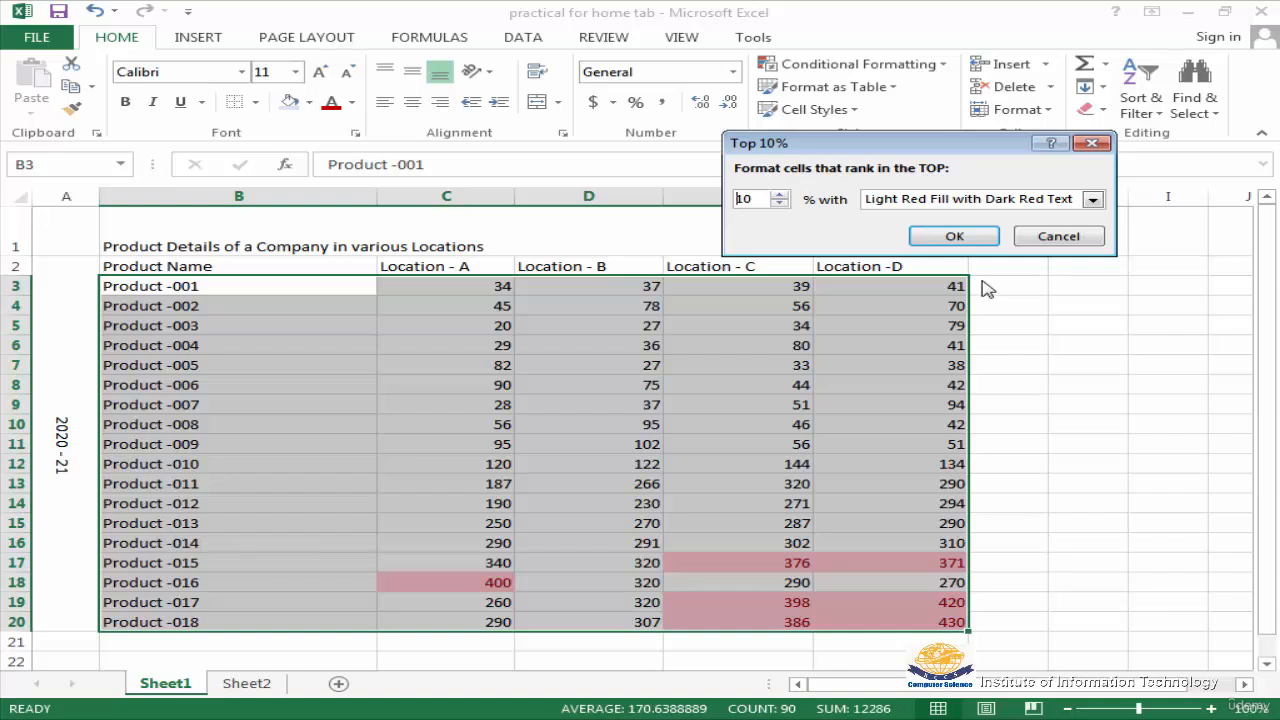
{"action": "left_click", "coordinate": [1058, 240]}
Preview the Bottom 10 Items rule with light red fill on the selected product data, without applying it
{"action": "left_click", "coordinate": [945, 68]}
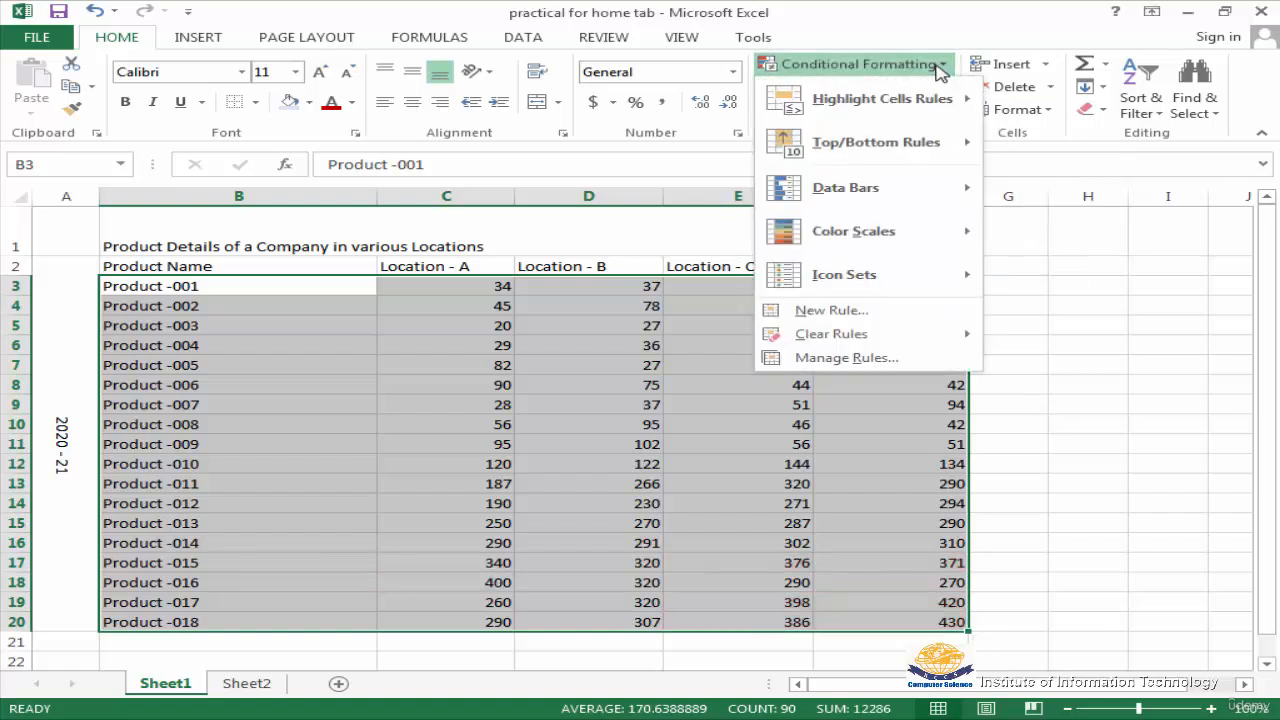
{"action": "mouse_move", "coordinate": [918, 148]}
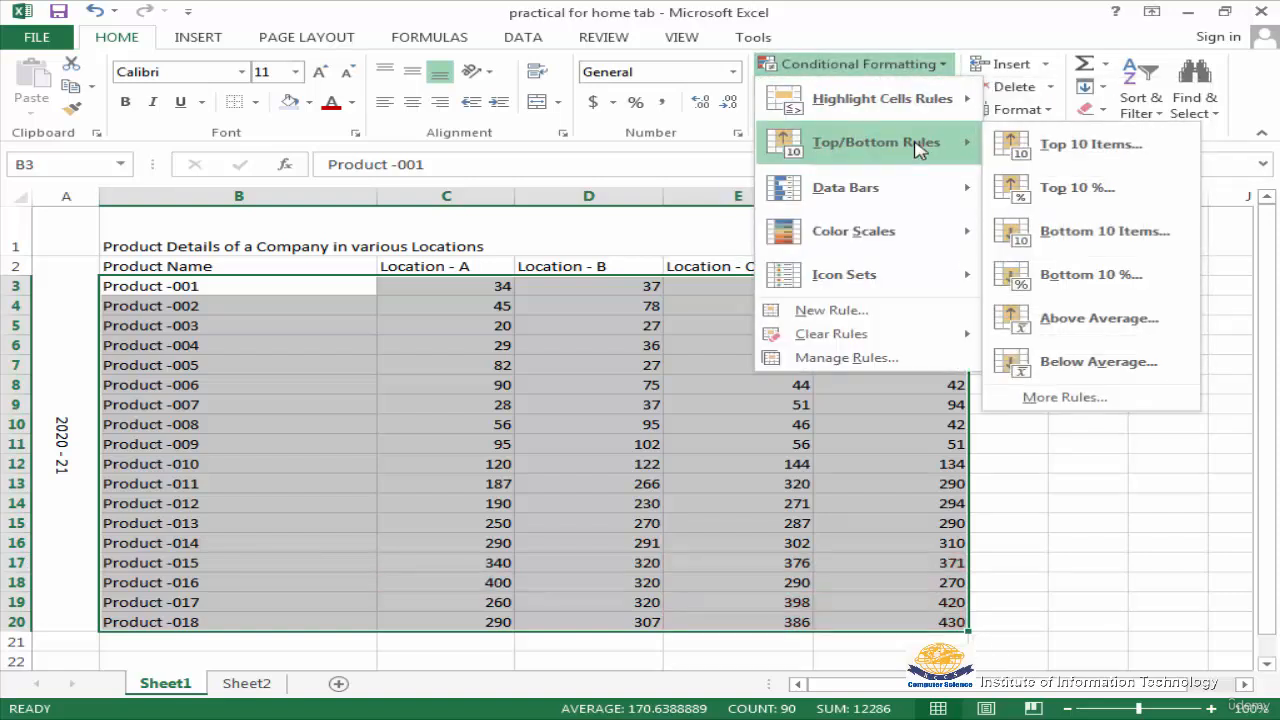
{"action": "left_click", "coordinate": [1105, 235]}
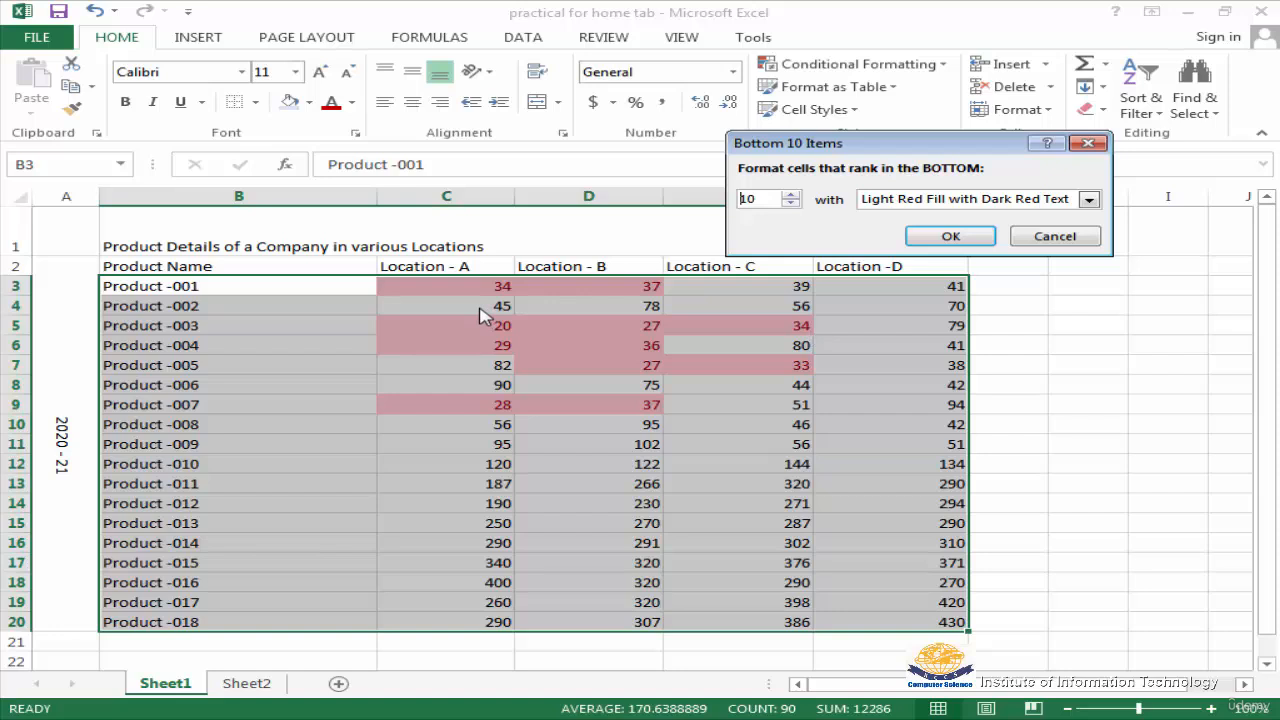
{"action": "left_click", "coordinate": [1046, 240]}
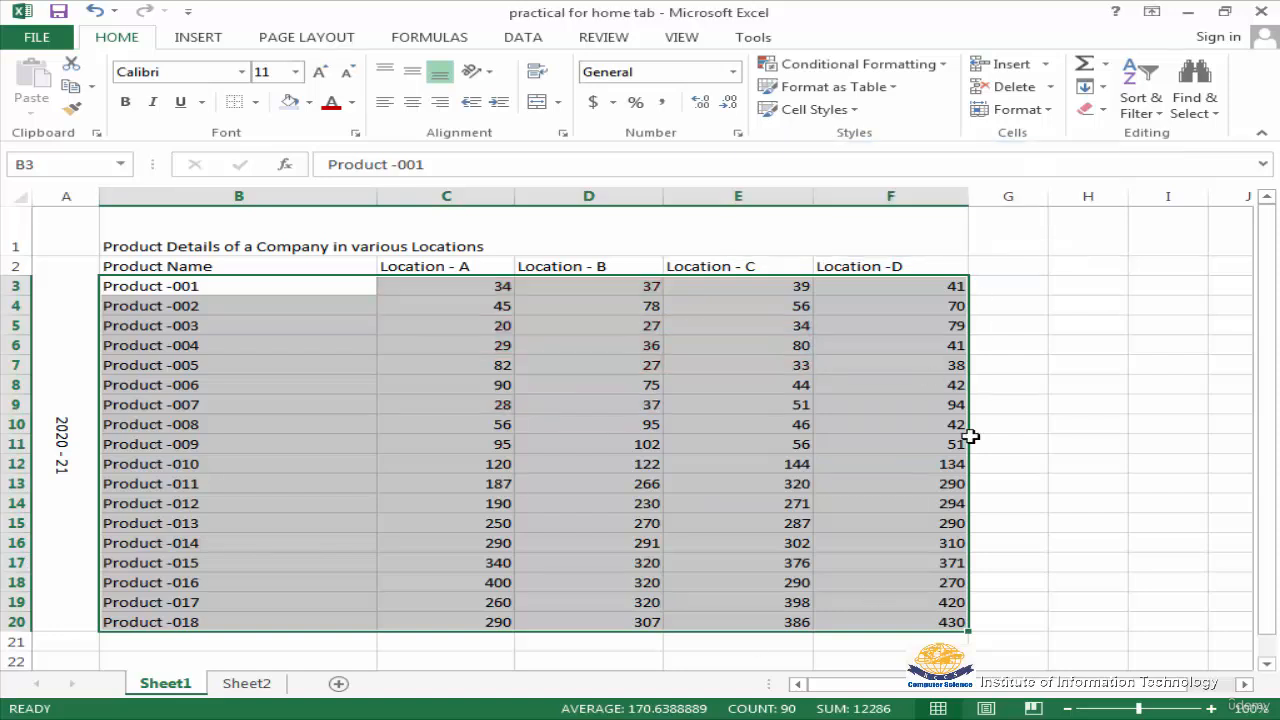
Preview the Above Average rule with light red fill on the selected product data, without applying it
{"action": "left_click", "coordinate": [945, 66]}
{"action": "mouse_move", "coordinate": [912, 148]}
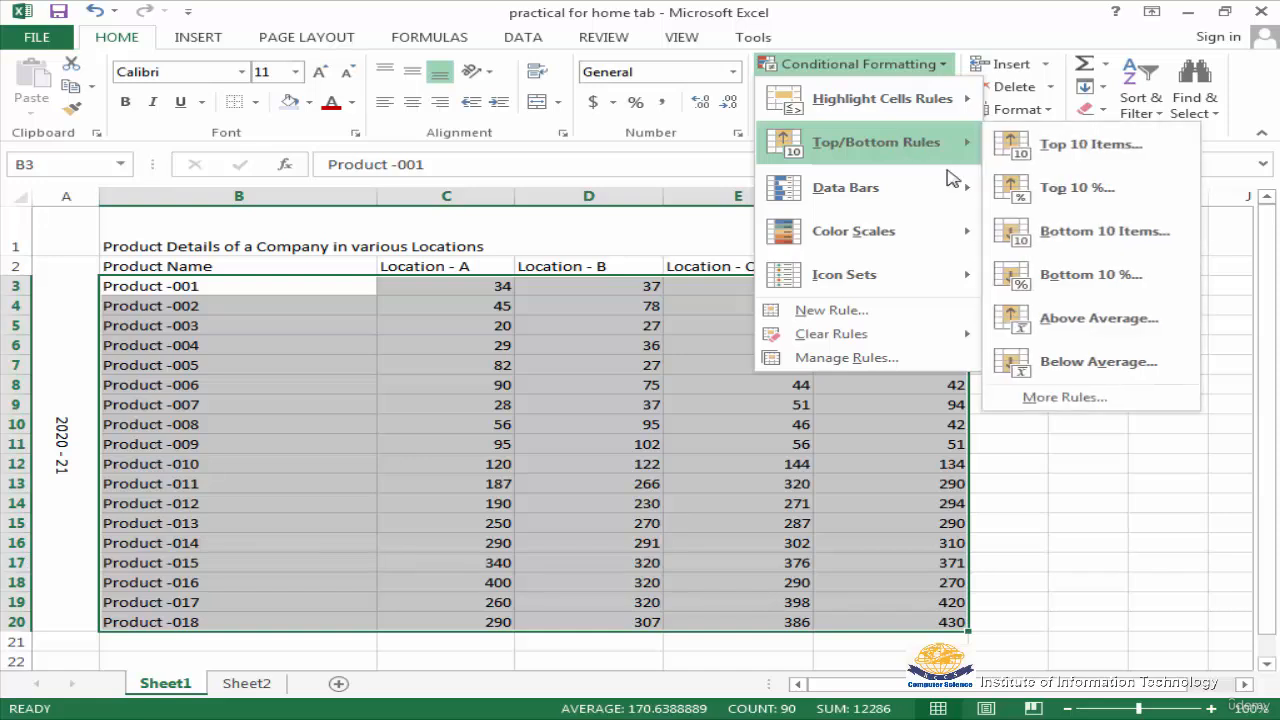
{"action": "left_click", "coordinate": [1068, 328]}
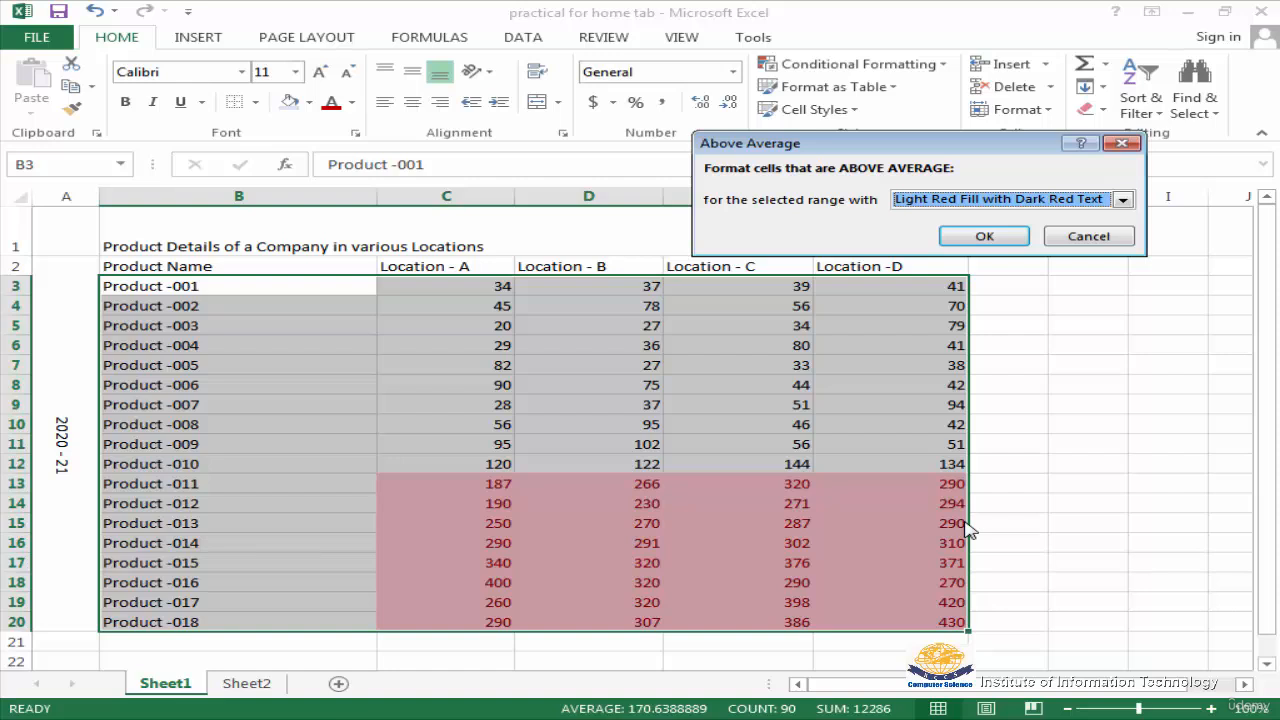
{"action": "left_click", "coordinate": [1088, 236]}
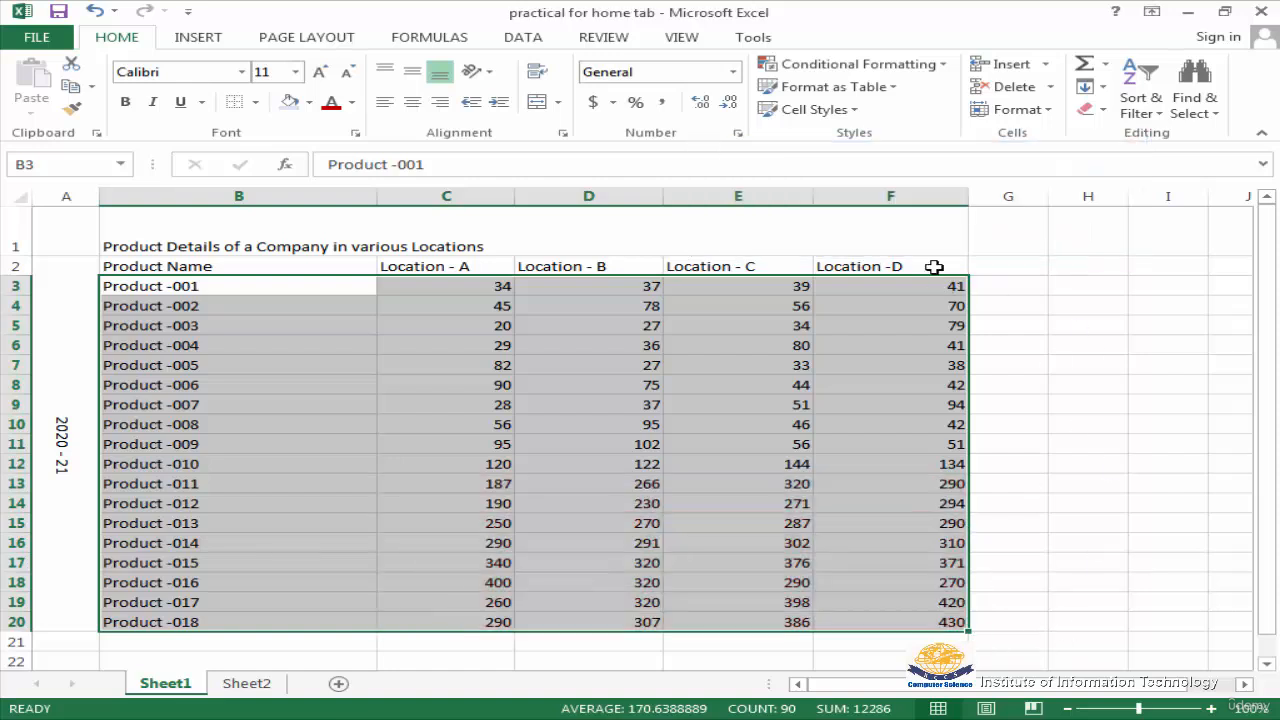
Preview the Below Average rule with light red fill on the selected product data, without applying it
{"action": "left_click", "coordinate": [940, 66]}
{"action": "mouse_move", "coordinate": [920, 160]}
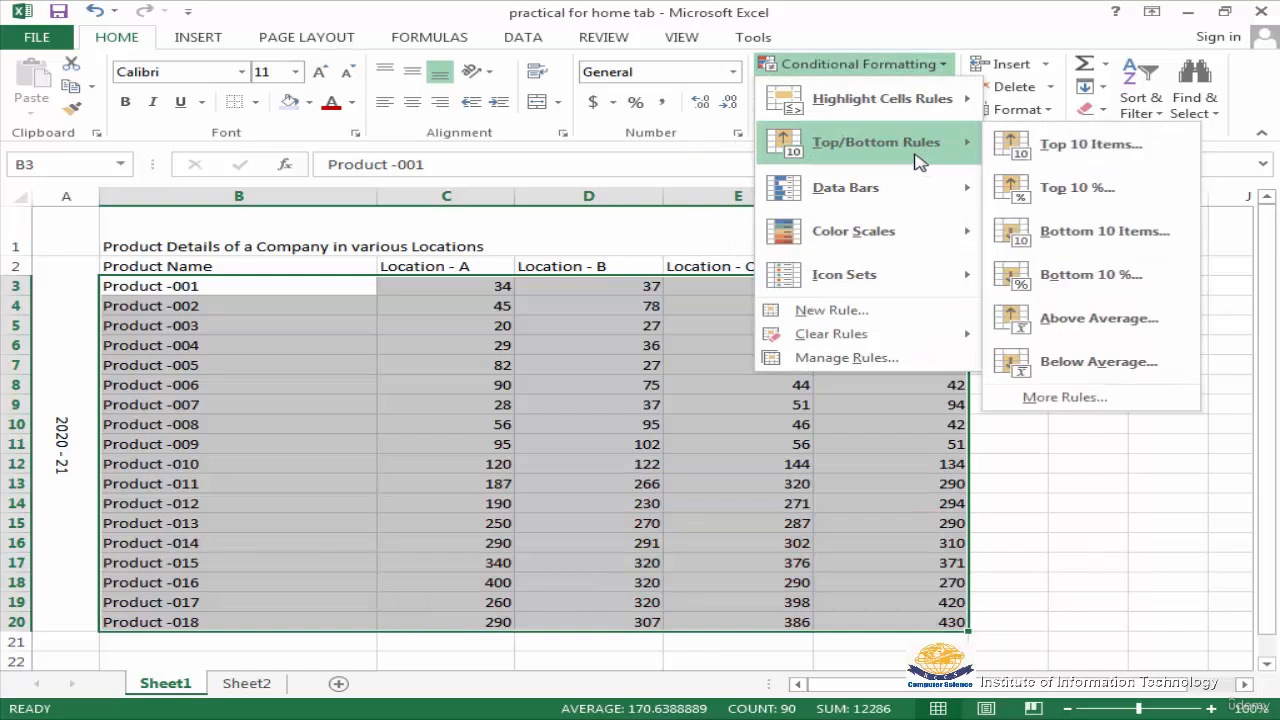
{"action": "left_click", "coordinate": [1117, 369]}
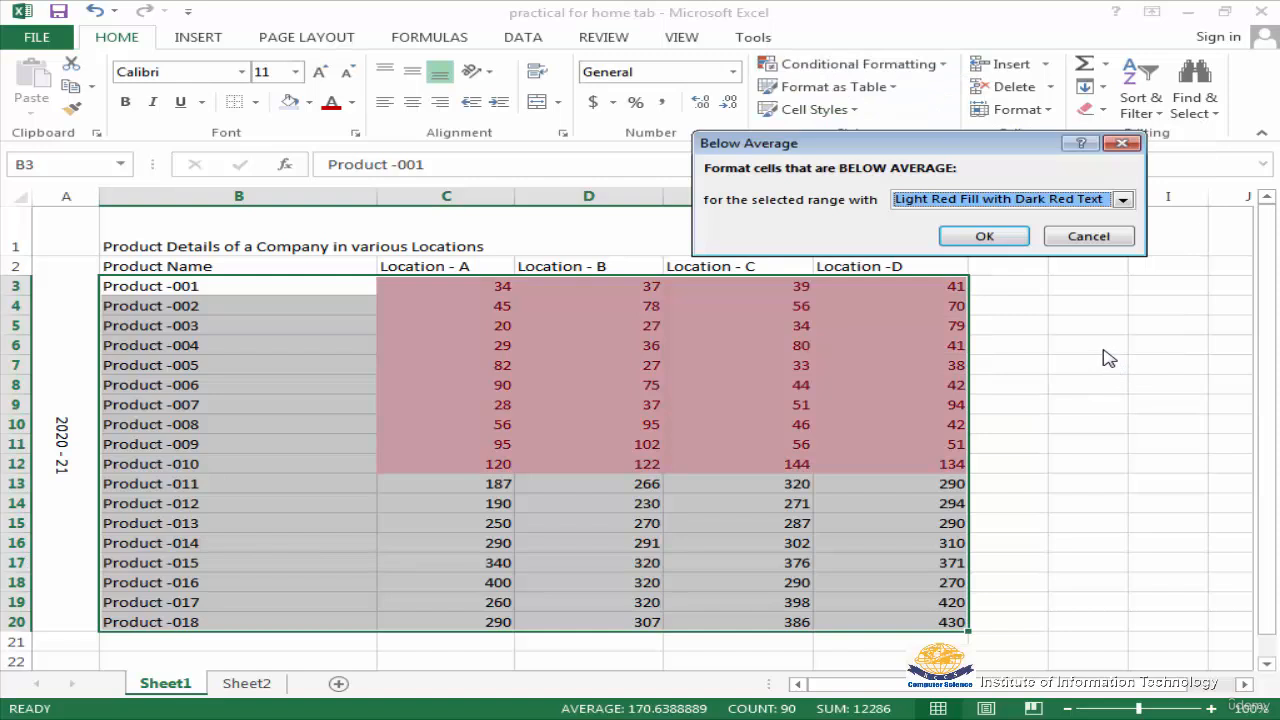
{"action": "left_click", "coordinate": [1088, 237]}
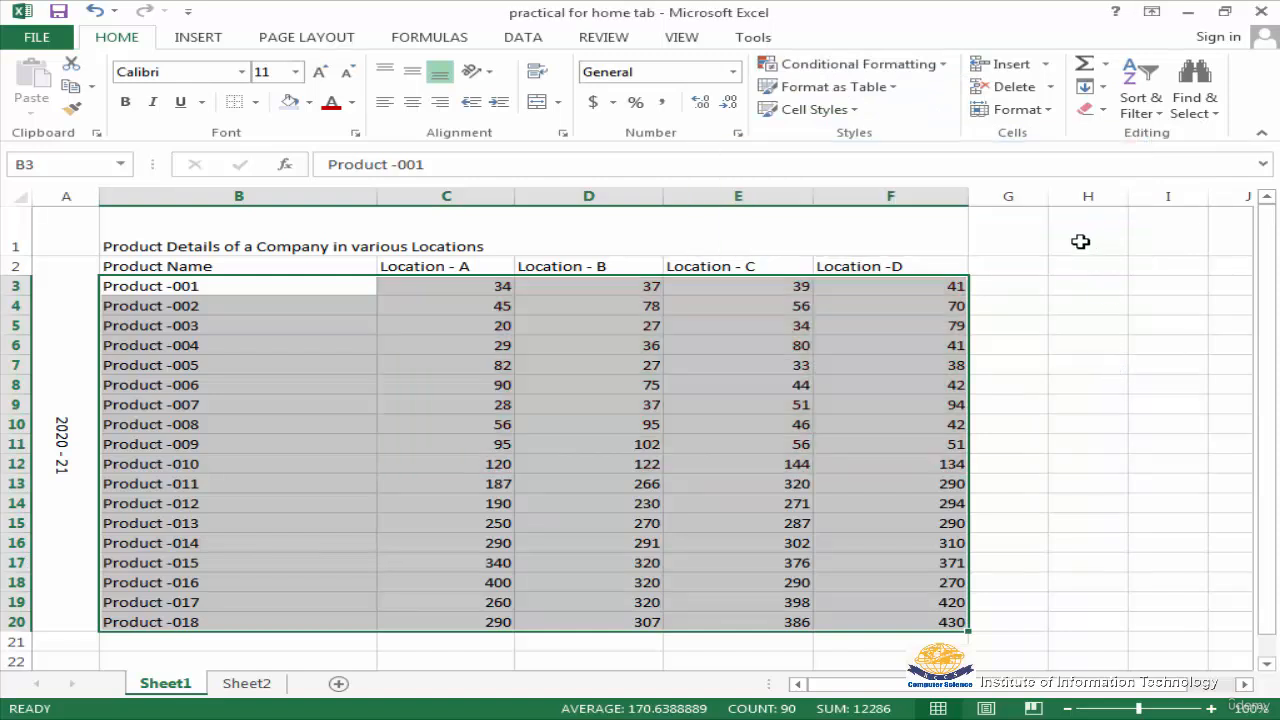
Preview the purple gradient data bars on the product data, and apply the directional icon set with green, yellow and red arrows
{"action": "left_click", "coordinate": [945, 66]}
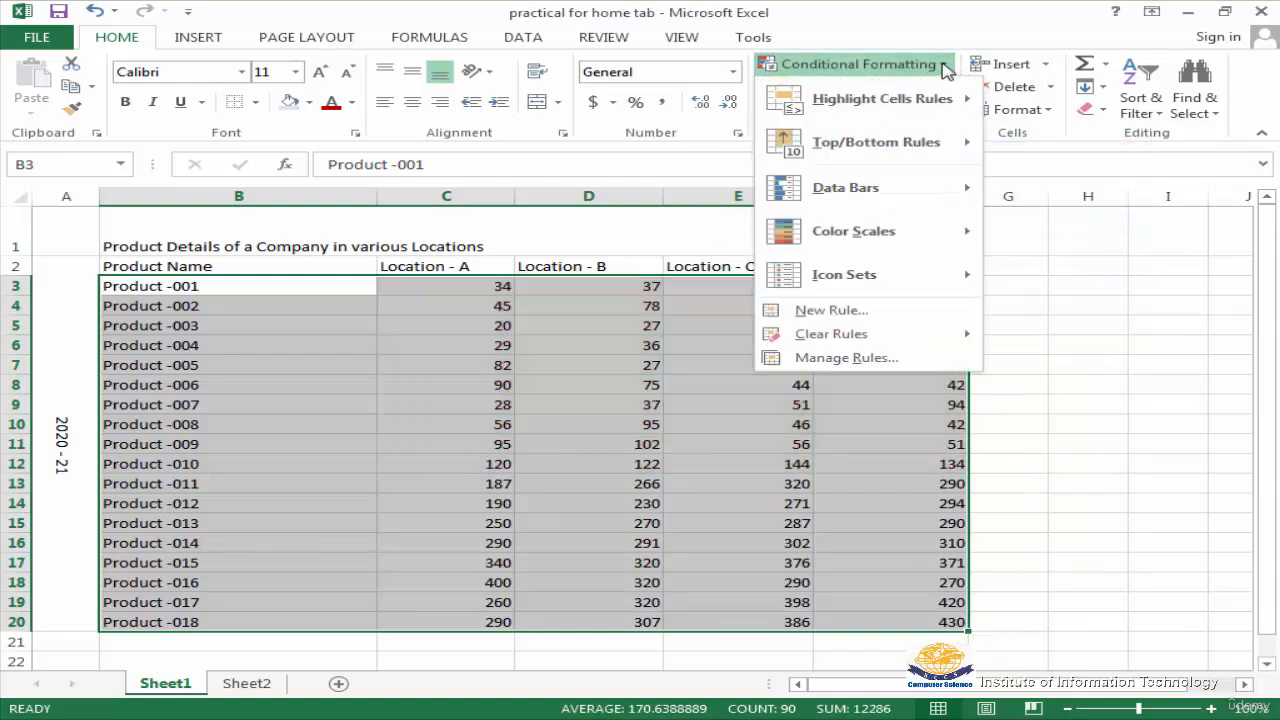
{"action": "mouse_move", "coordinate": [914, 193]}
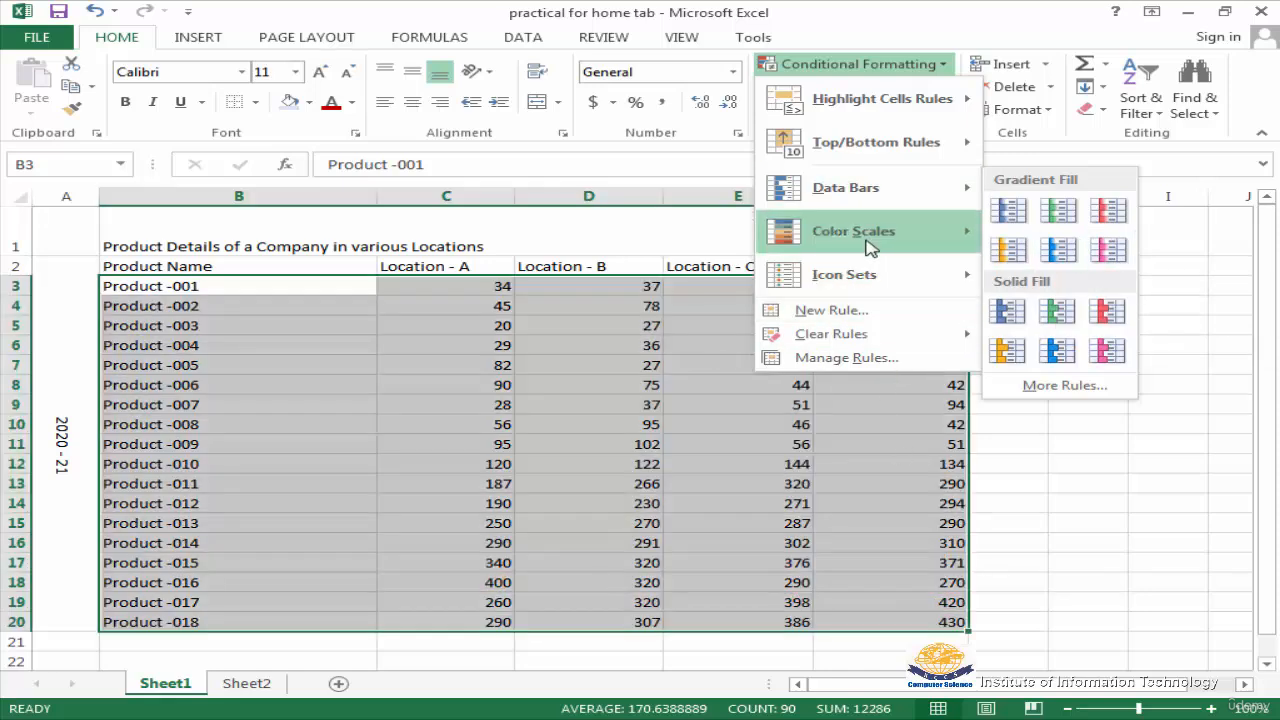
{"action": "mouse_move", "coordinate": [867, 240]}
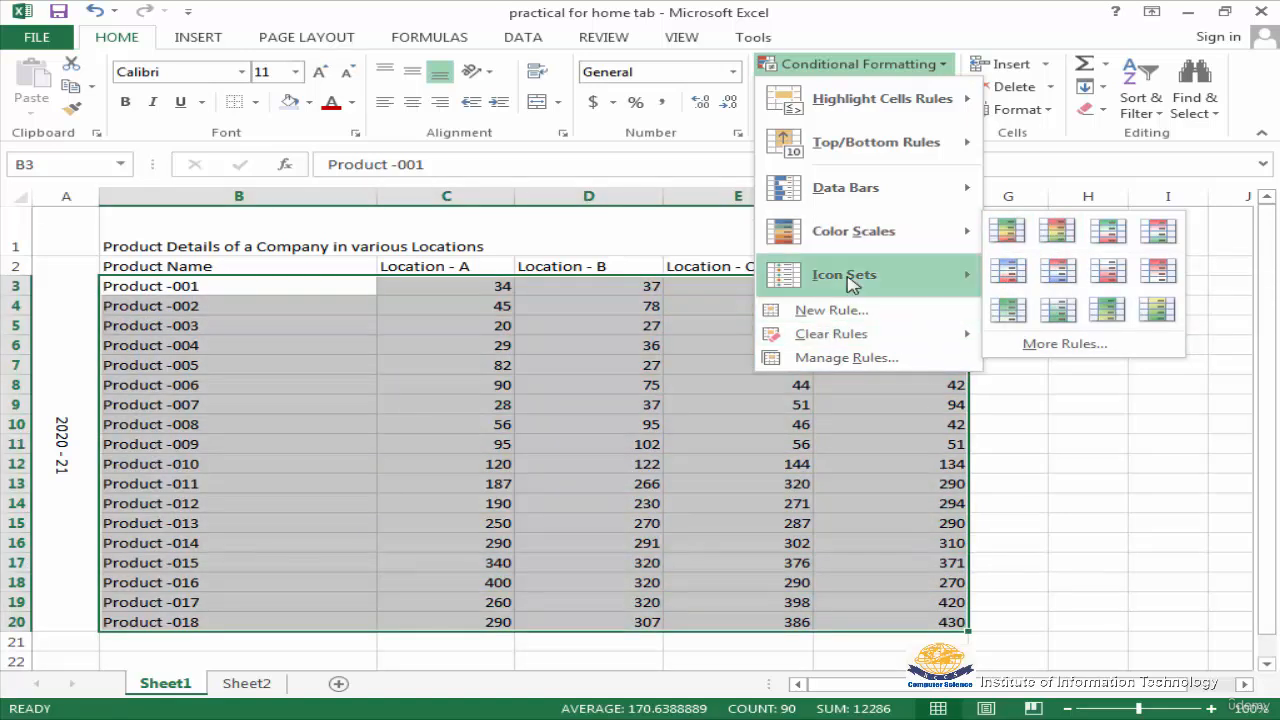
{"action": "mouse_move", "coordinate": [848, 284]}
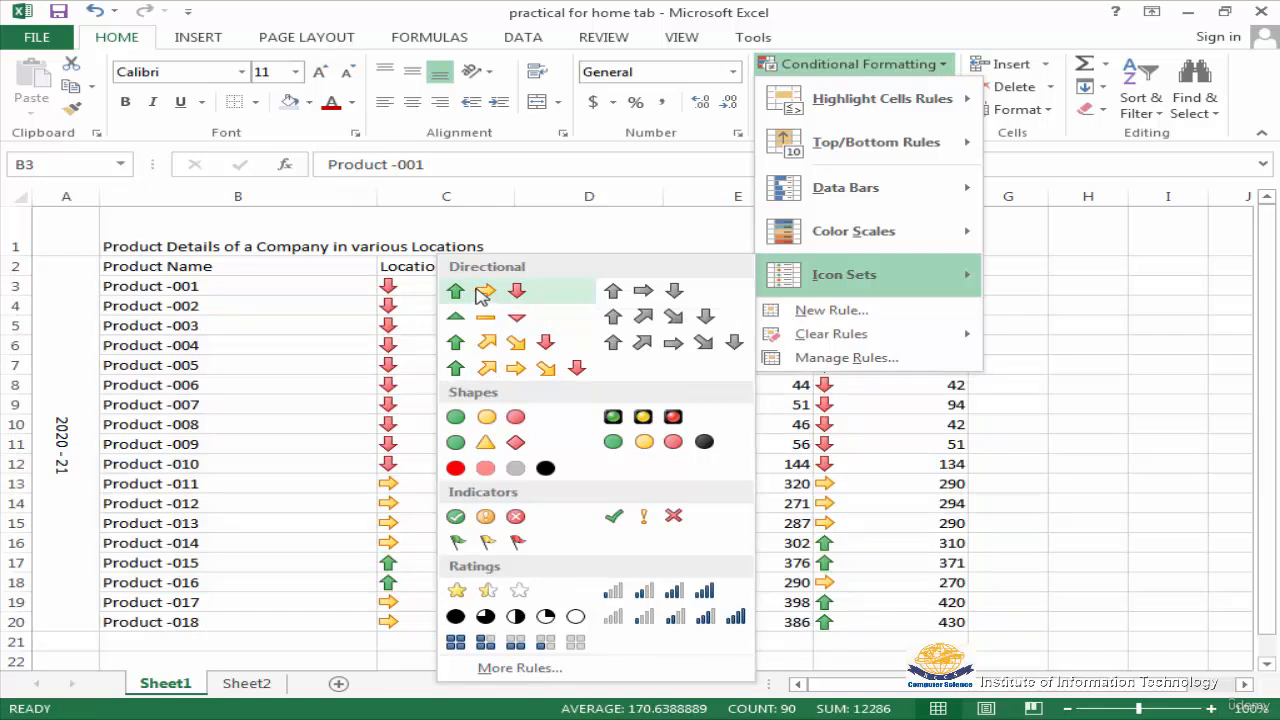
{"action": "left_click", "coordinate": [482, 292]}
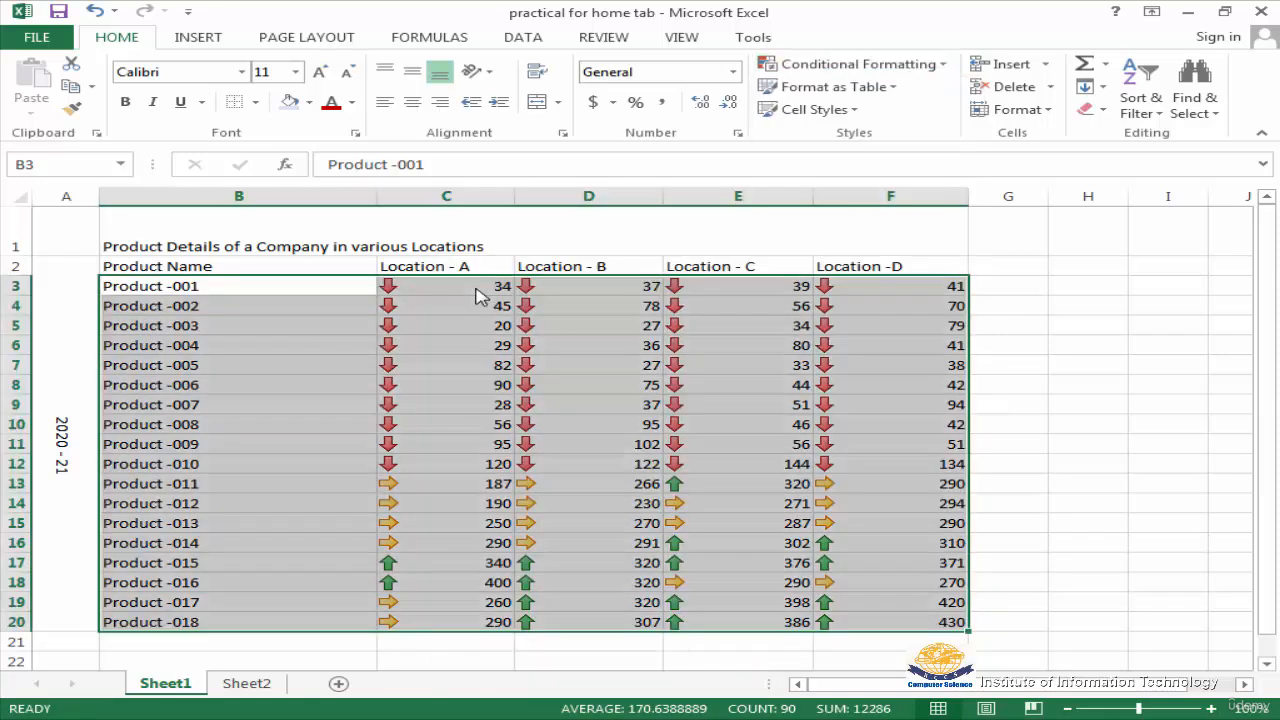
{"action": "left_click", "coordinate": [872, 424]}
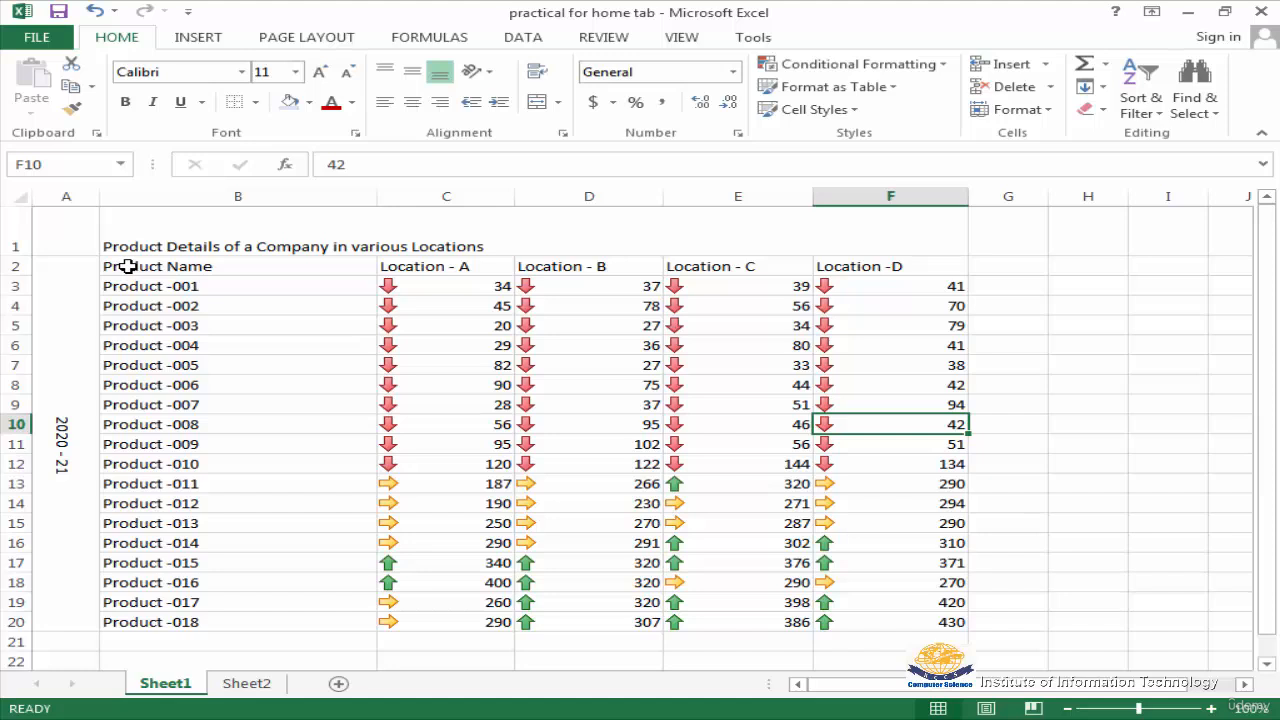
Clear the conditional formatting rules from the product table cells B2:F20
{"action": "left_click_drag", "start_coordinate": [127, 266], "coordinate": [914, 617]}
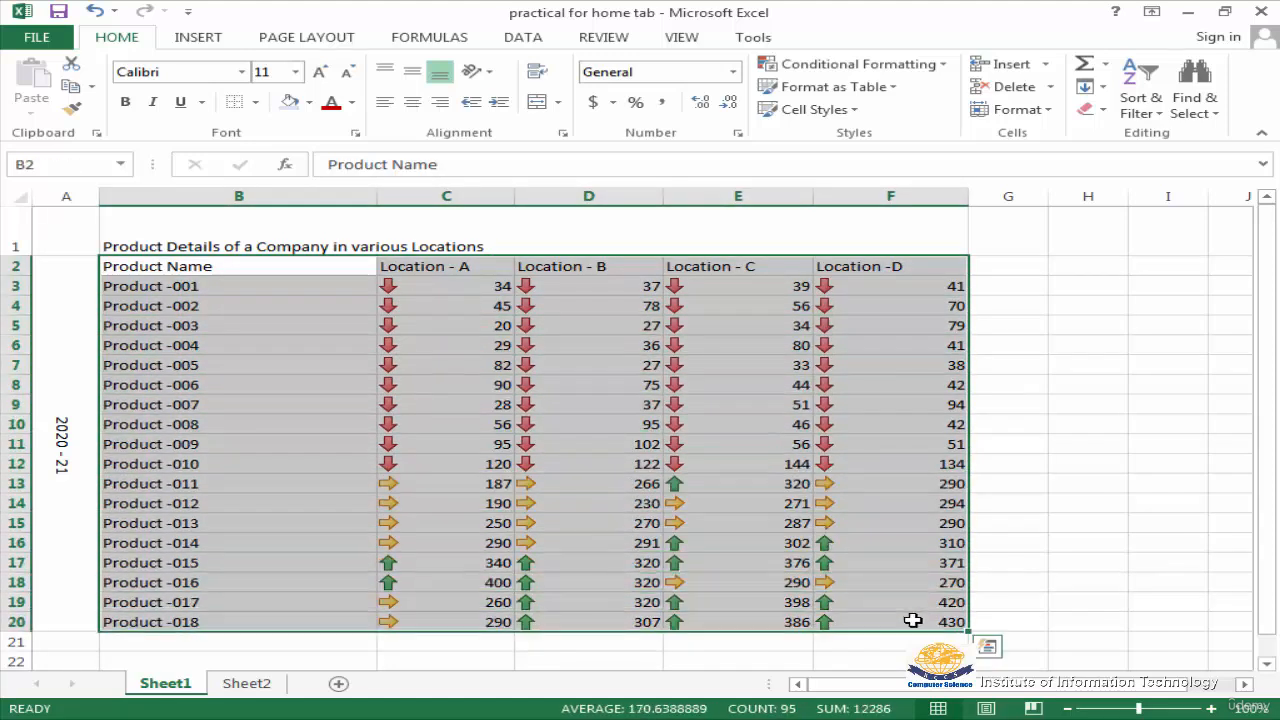
{"action": "left_click", "coordinate": [945, 76]}
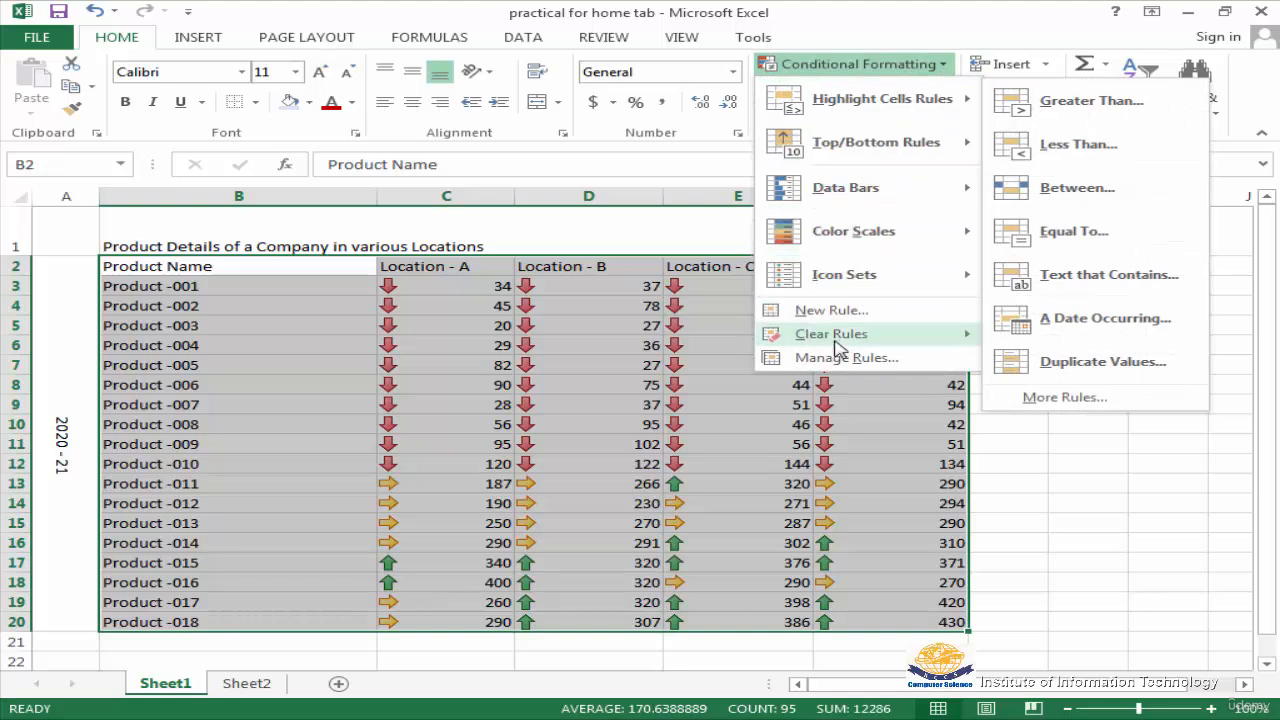
{"action": "mouse_move", "coordinate": [830, 340]}
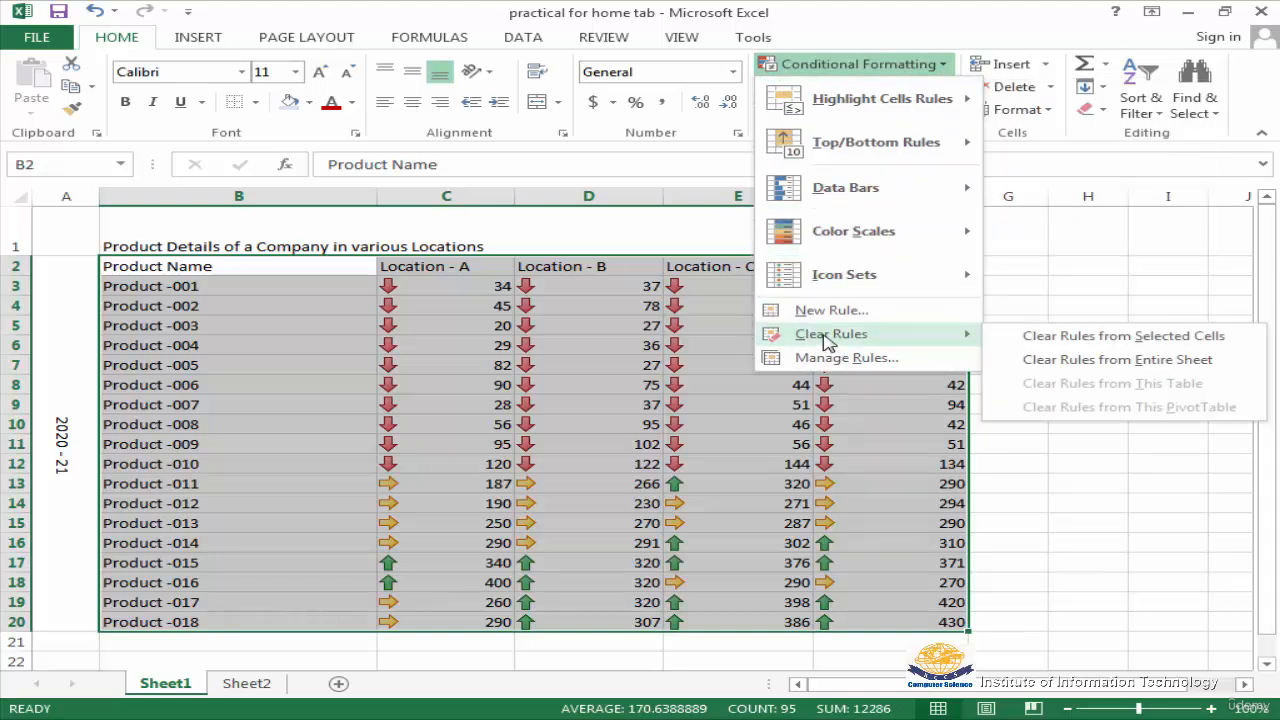
{"action": "left_click", "coordinate": [1181, 340]}
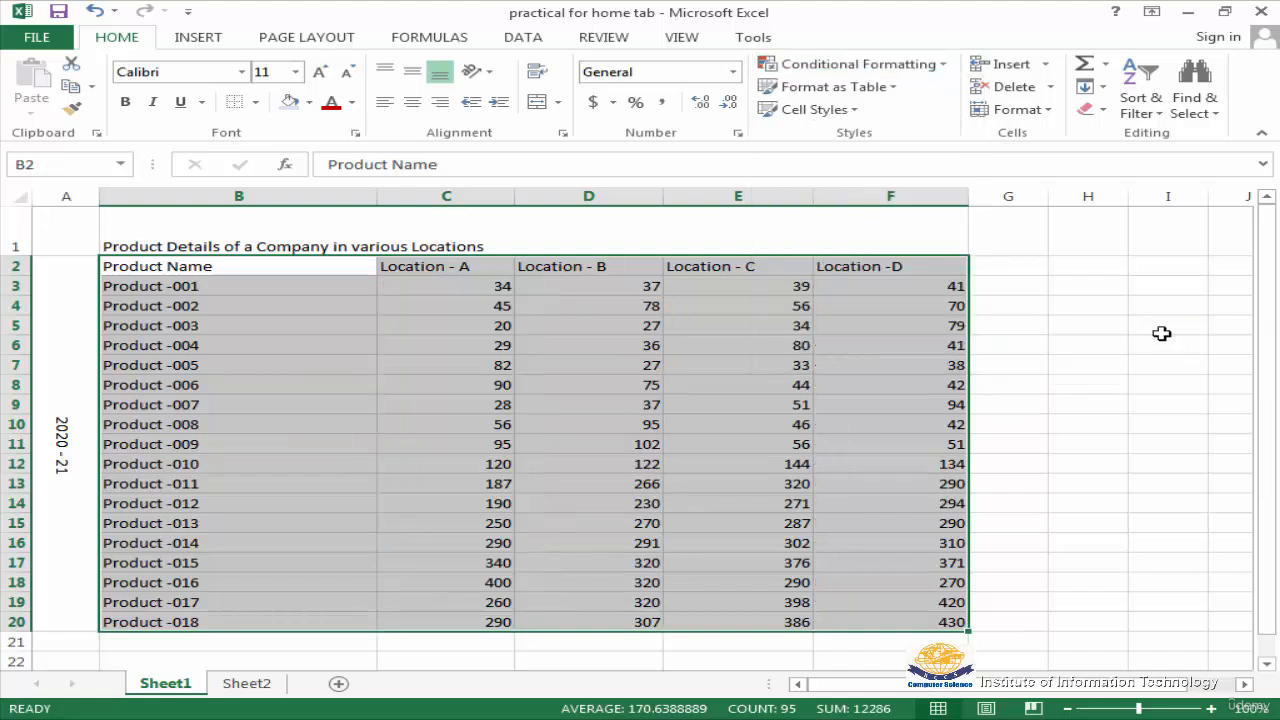
{"action": "left_click", "coordinate": [951, 73]}
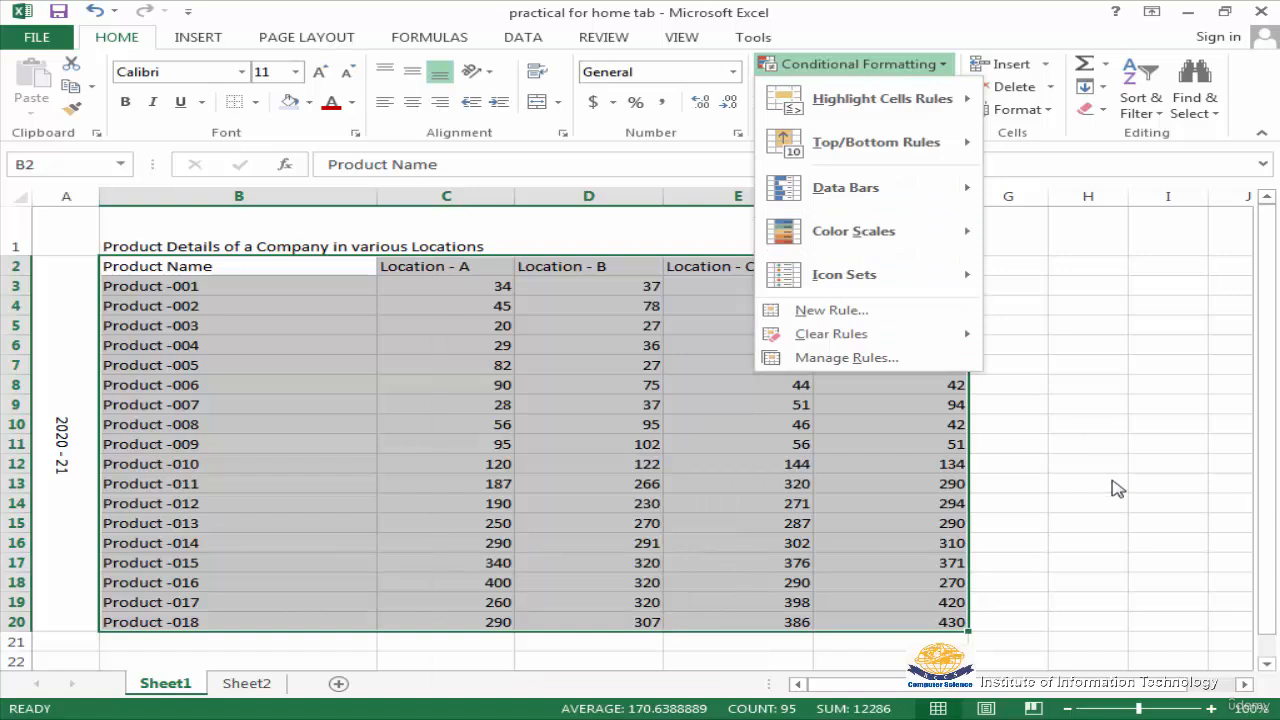
{"action": "left_click", "coordinate": [1113, 483]}
Preview a Greater Than 90 highlight rule with light red fill on the Sheet2 marks in B3:H15, without applying it
{"action": "key", "text": "ctrl+Page_Down"}
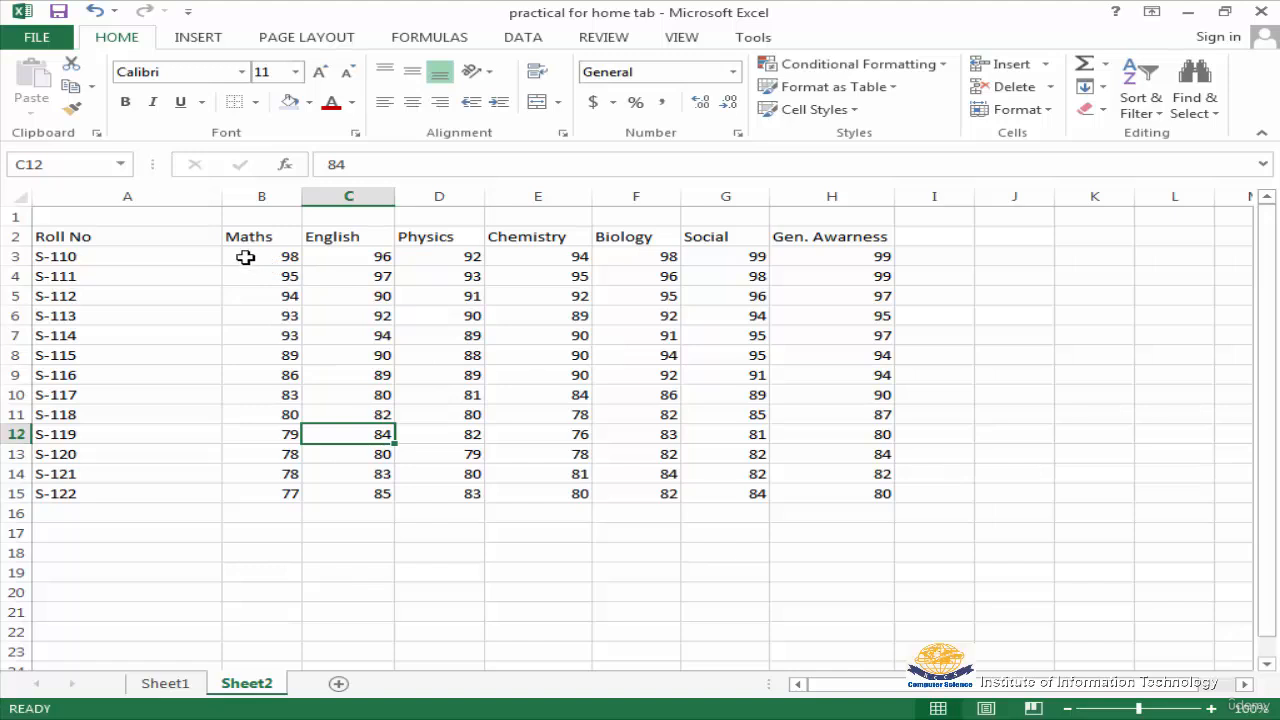
{"action": "left_click_drag", "start_coordinate": [248, 256], "coordinate": [857, 488]}
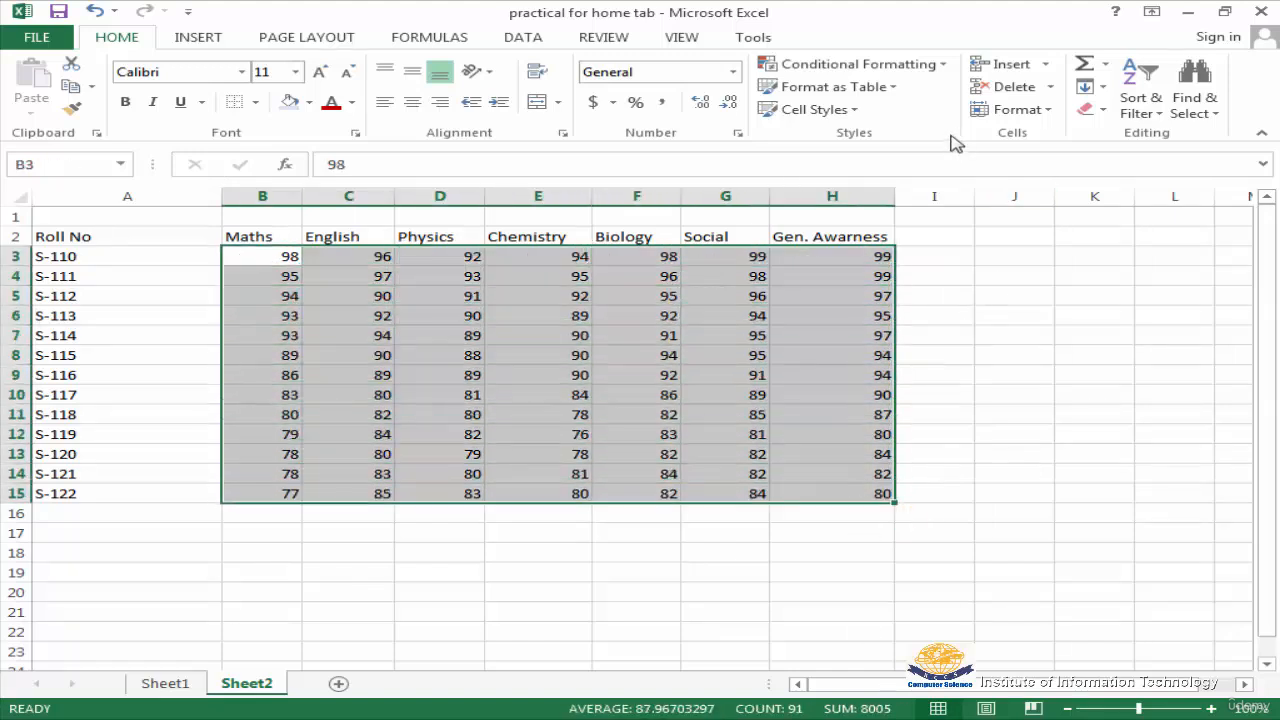
{"action": "left_click", "coordinate": [942, 66]}
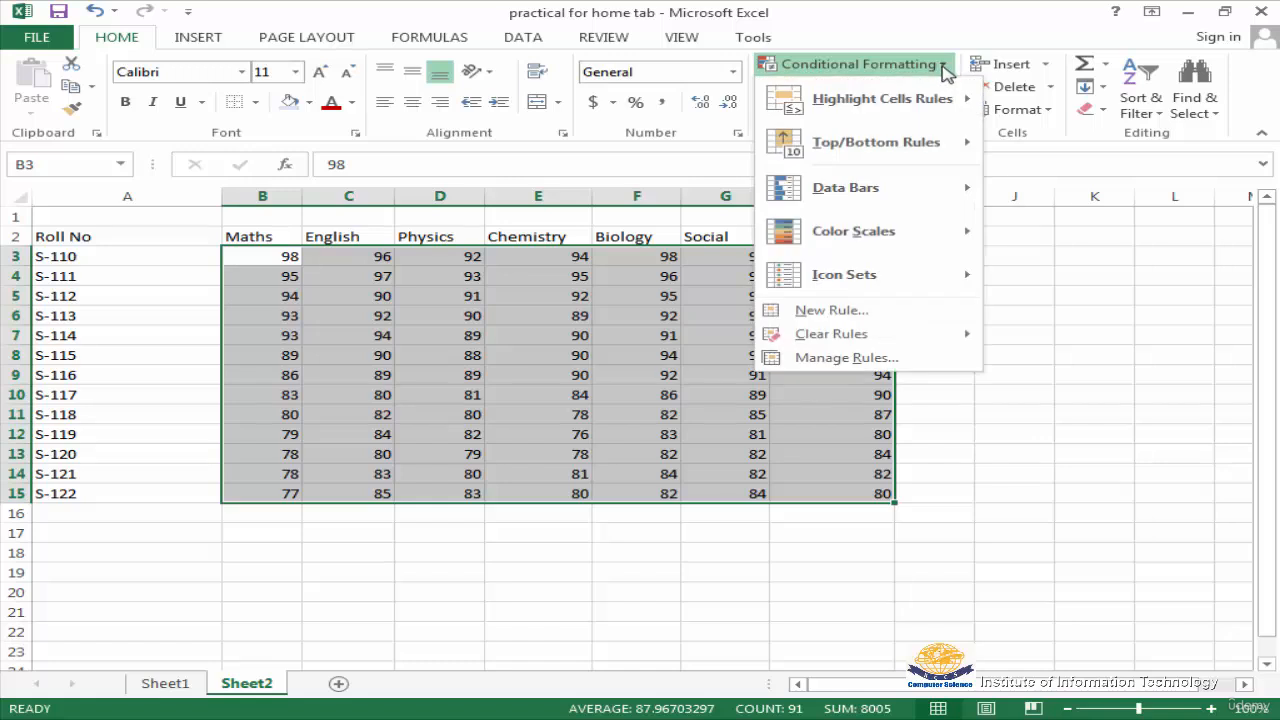
{"action": "mouse_move", "coordinate": [943, 106]}
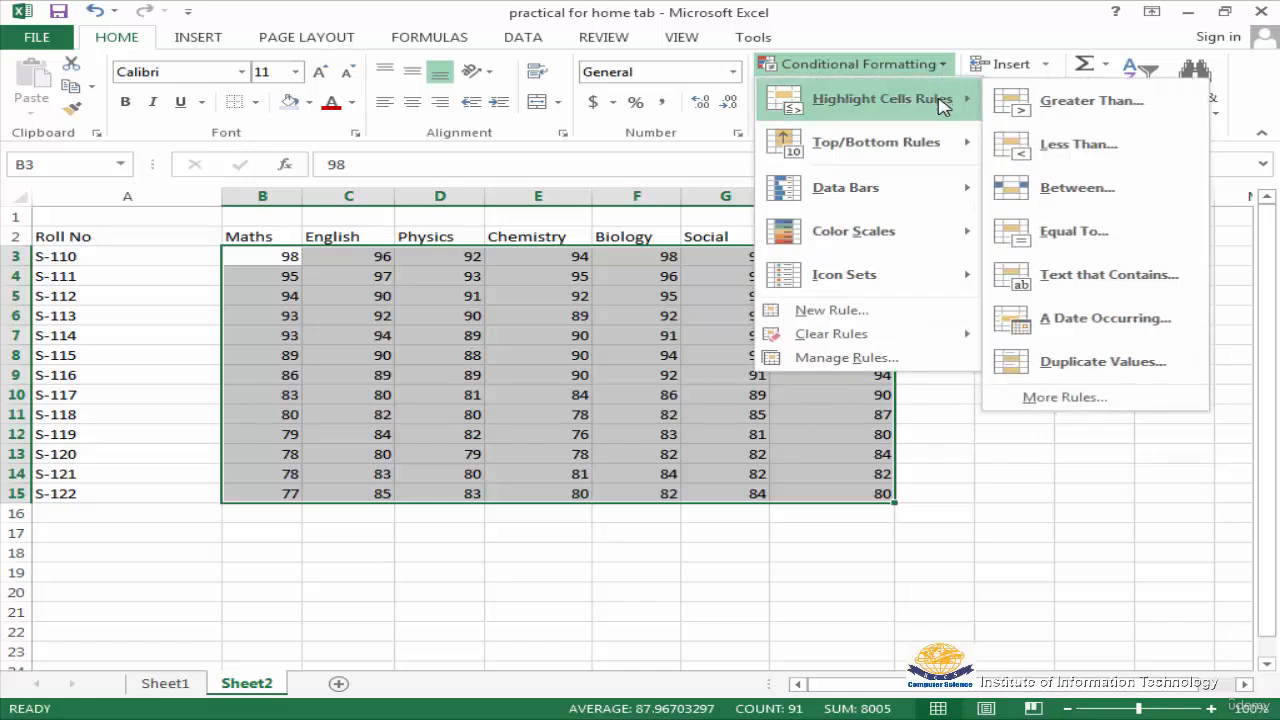
{"action": "left_click", "coordinate": [1077, 110]}
{"action": "left_click_drag", "start_coordinate": [1067, 173], "coordinate": [974, 268]}
{"action": "left_click_drag", "start_coordinate": [755, 330], "coordinate": [634, 330]}
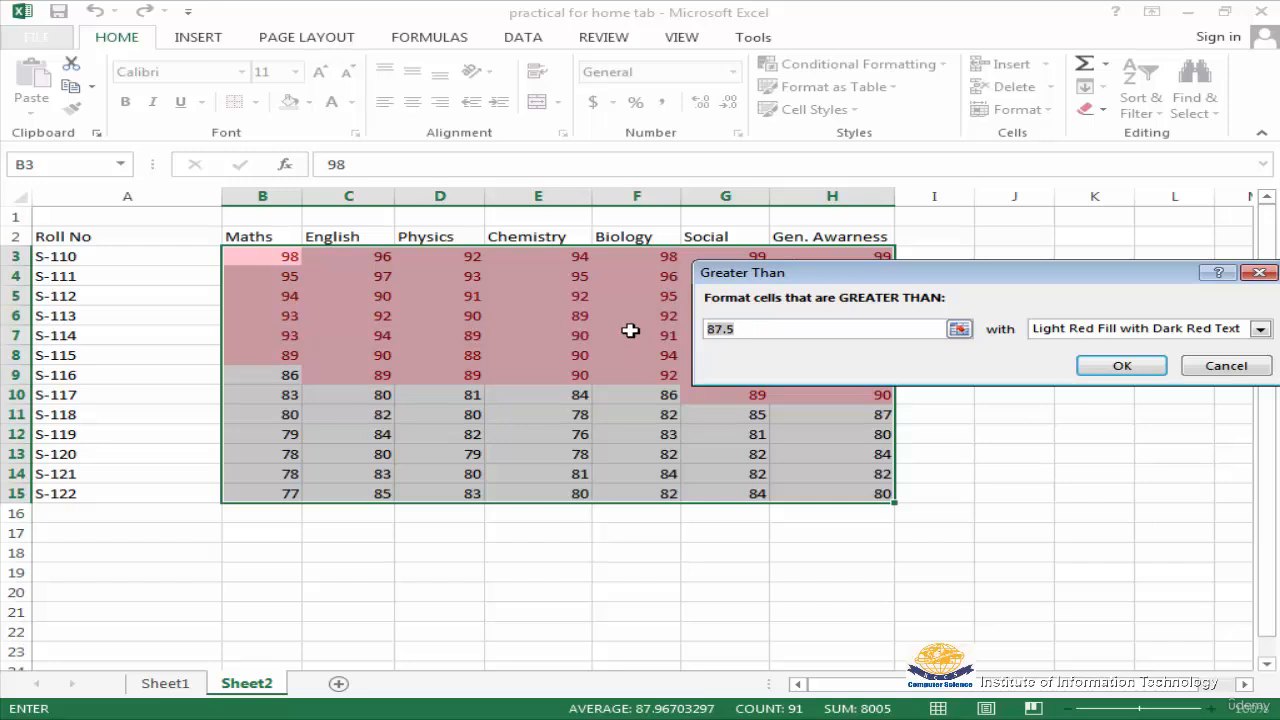
{"action": "type", "text": "90"}
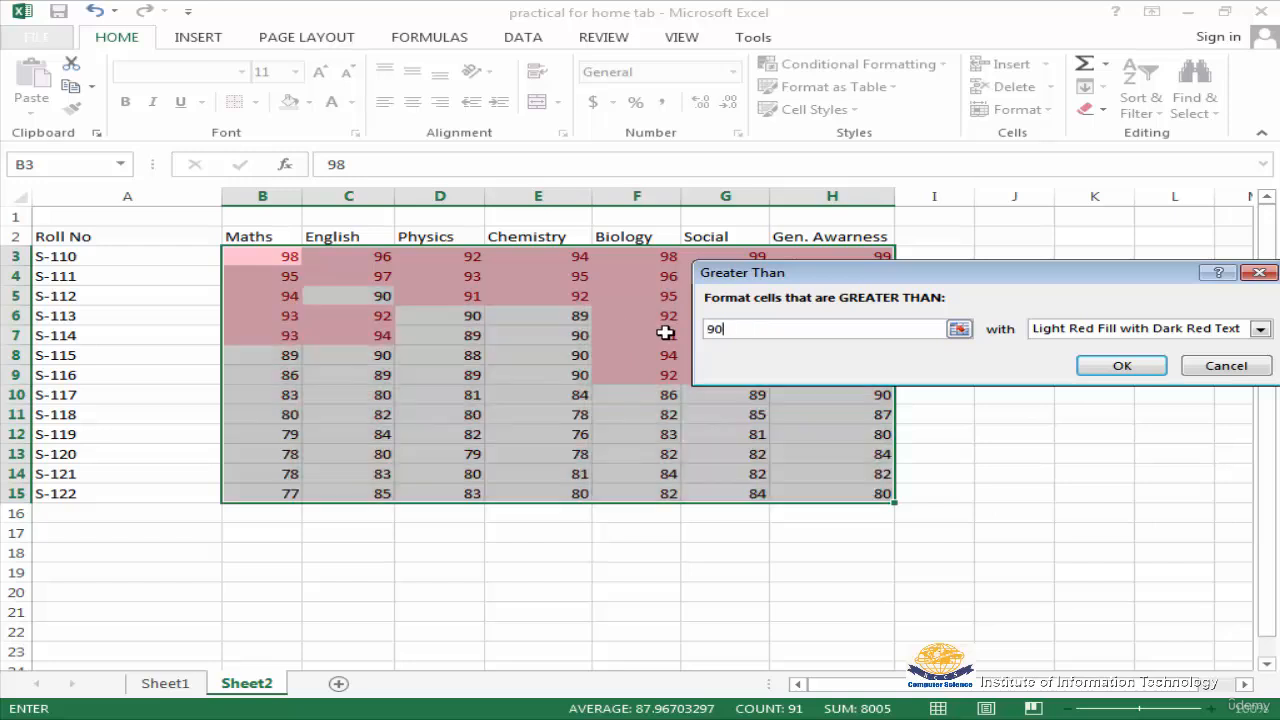
{"action": "left_click_drag", "start_coordinate": [847, 274], "coordinate": [766, 566]}
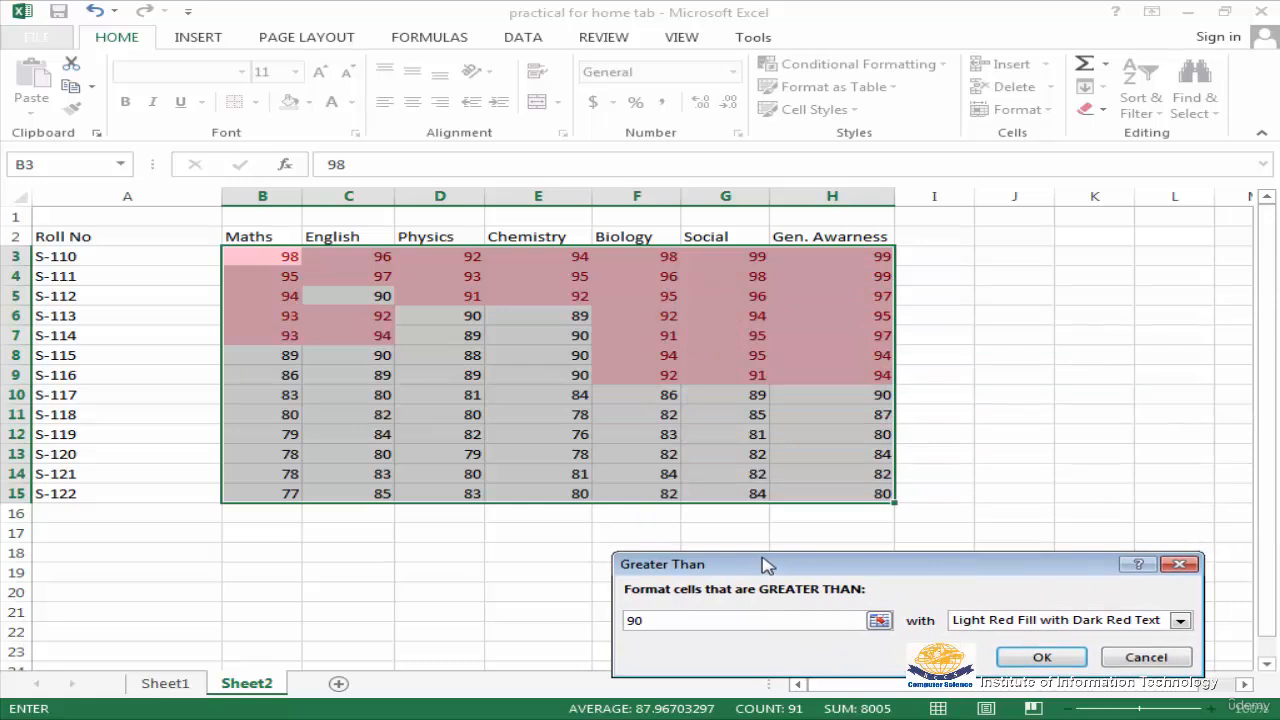
{"action": "left_click_drag", "start_coordinate": [766, 566], "coordinate": [657, 219]}
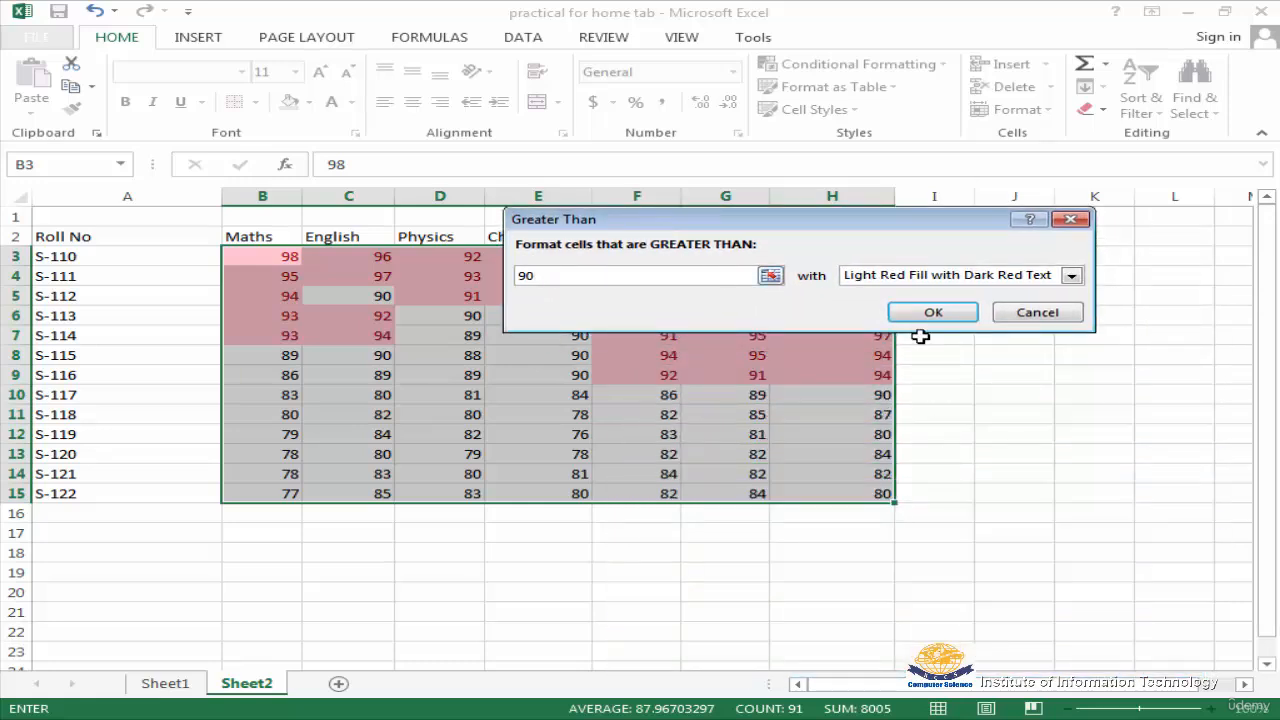
{"action": "left_click", "coordinate": [1034, 312]}
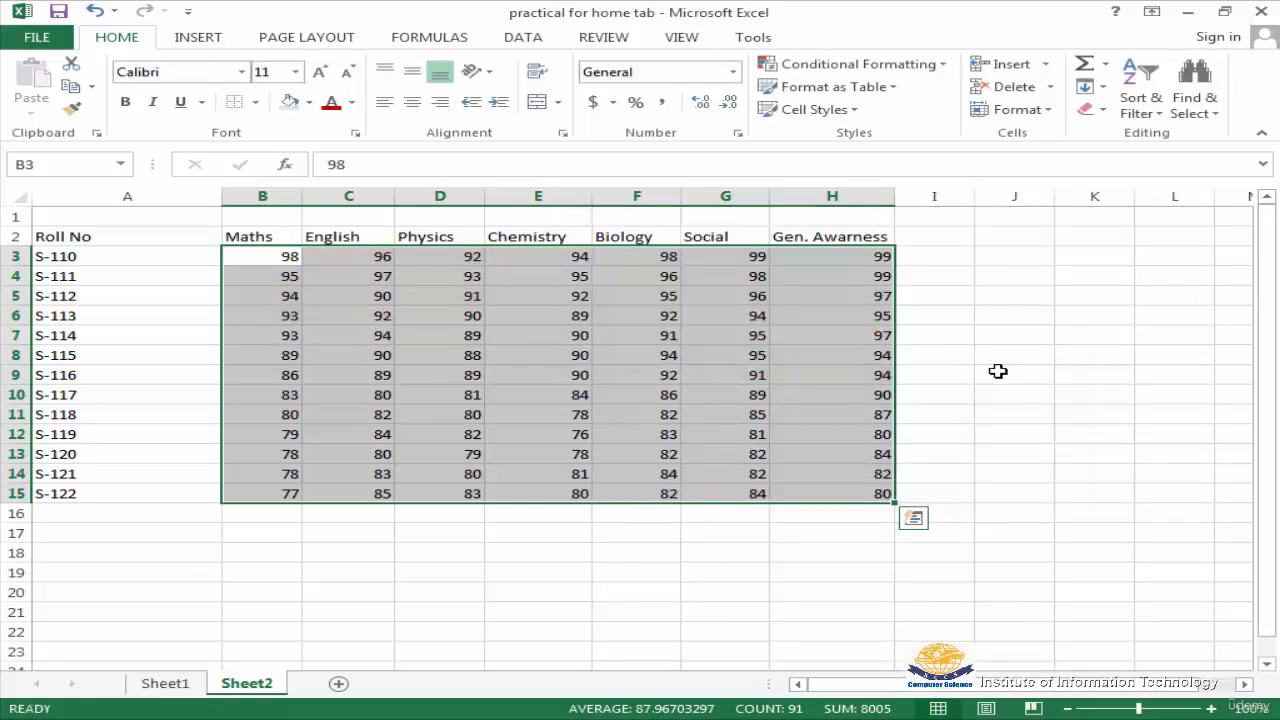
Preview a Between 80 and 99 highlight rule with light red fill on the selected marks, without applying it
{"action": "left_click", "coordinate": [941, 66]}
{"action": "mouse_move", "coordinate": [941, 104]}
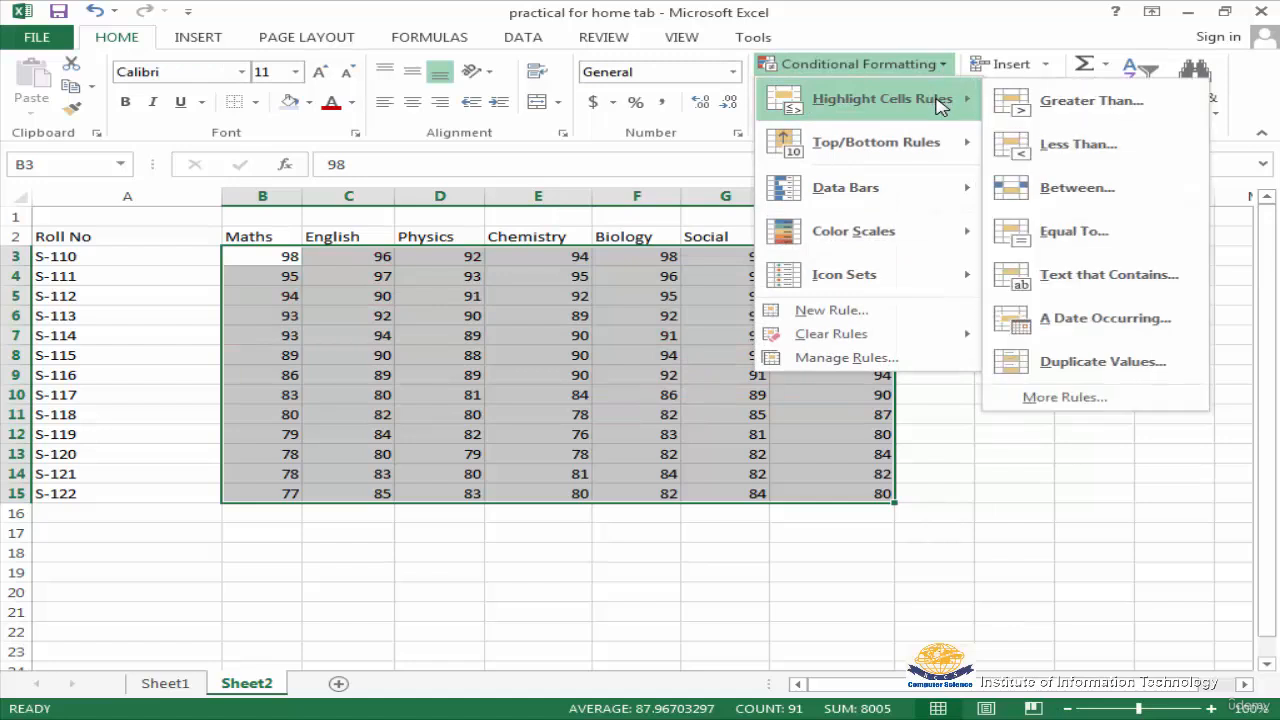
{"action": "left_click", "coordinate": [1078, 196]}
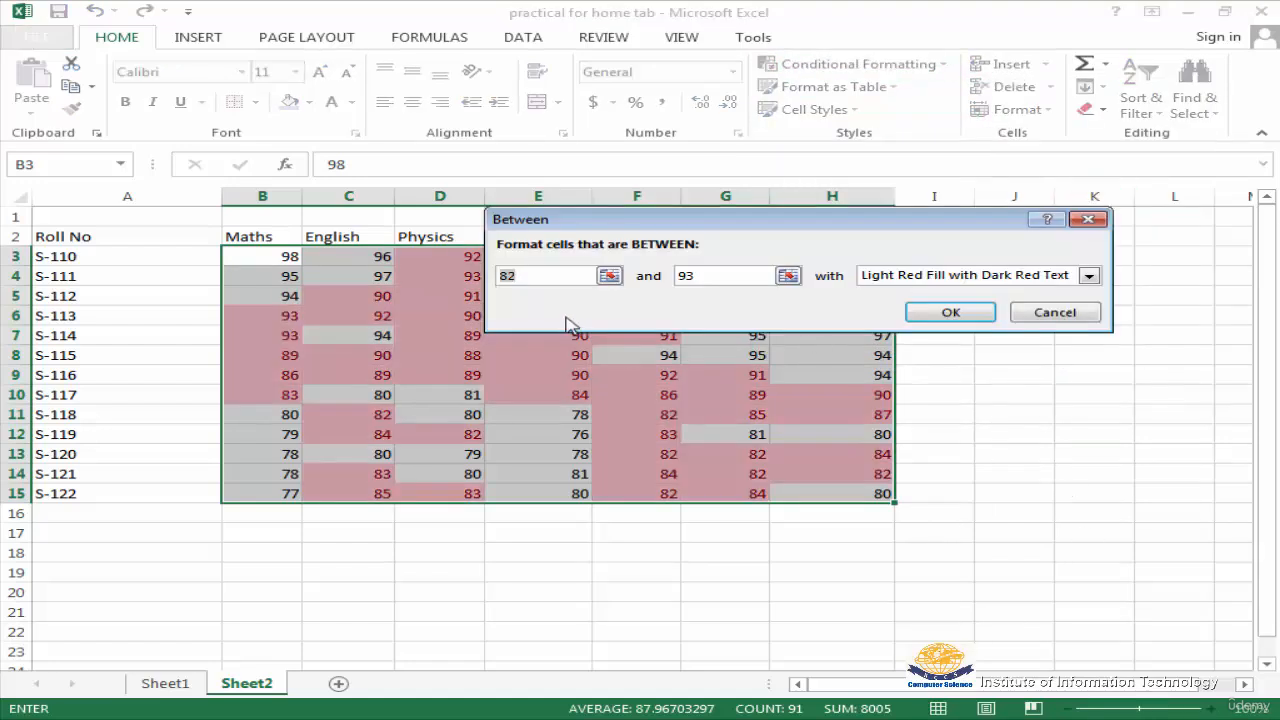
{"action": "left_click_drag", "start_coordinate": [535, 281], "coordinate": [429, 281]}
{"action": "type", "text": "80"}
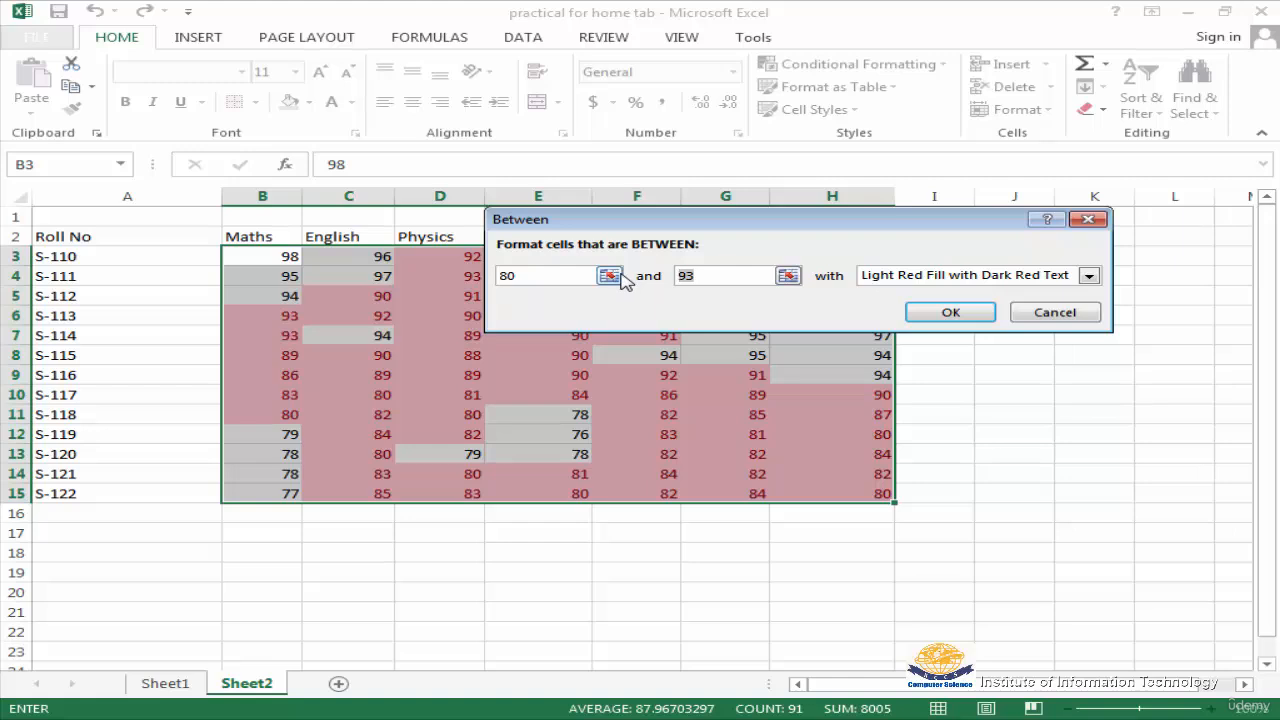
{"action": "type", "text": "99"}
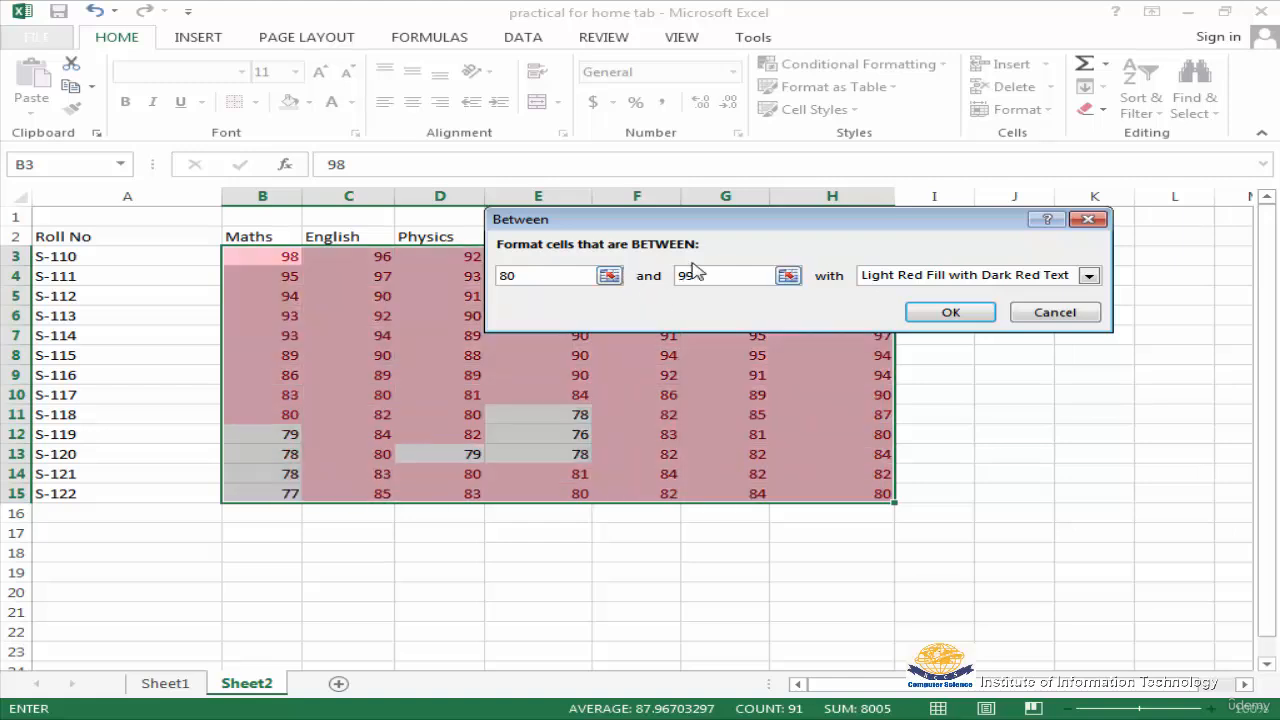
{"action": "mouse_move", "coordinate": [694, 218]}
{"action": "left_mouse_down"}
{"action": "mouse_move", "coordinate": [971, 437]}
{"action": "mouse_move", "coordinate": [1050, 444]}
{"action": "mouse_move", "coordinate": [674, 231]}
{"action": "left_mouse_up"}
{"action": "left_click", "coordinate": [1022, 330]}
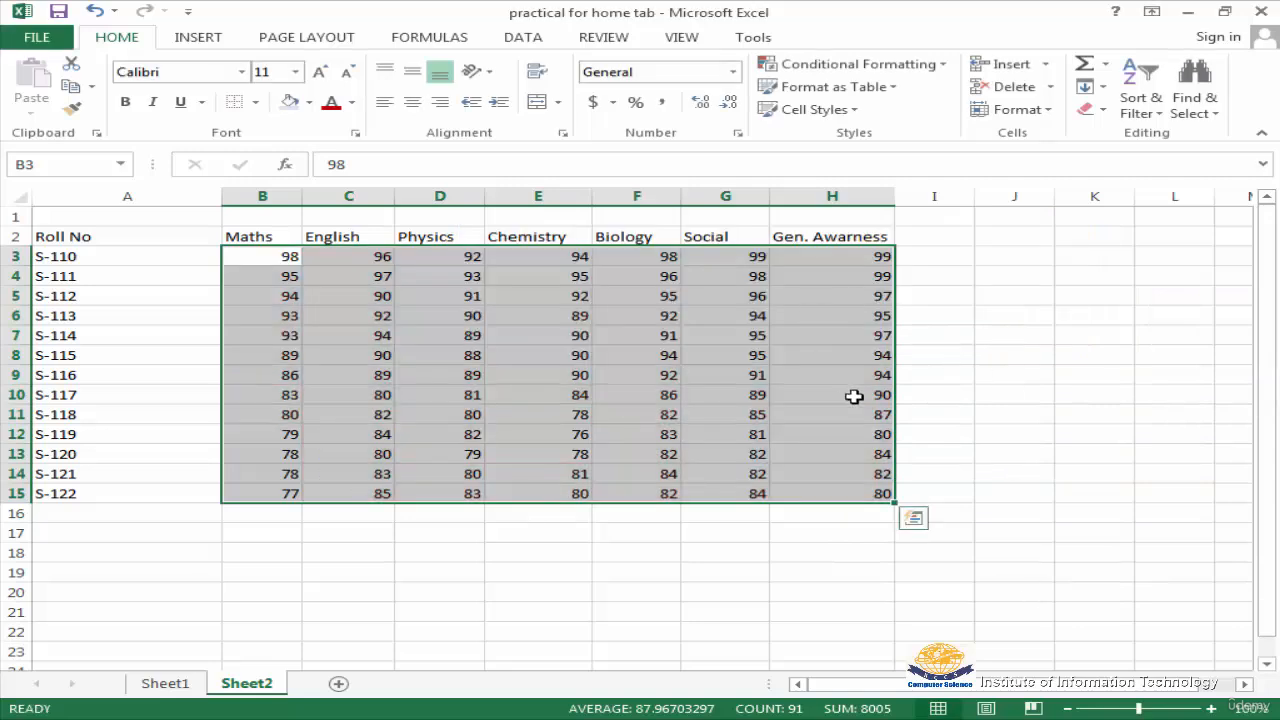
Preview the Top 10 Items rule with light red fill on the selected marks, without applying it
{"action": "left_click", "coordinate": [941, 64]}
{"action": "mouse_move", "coordinate": [930, 157]}
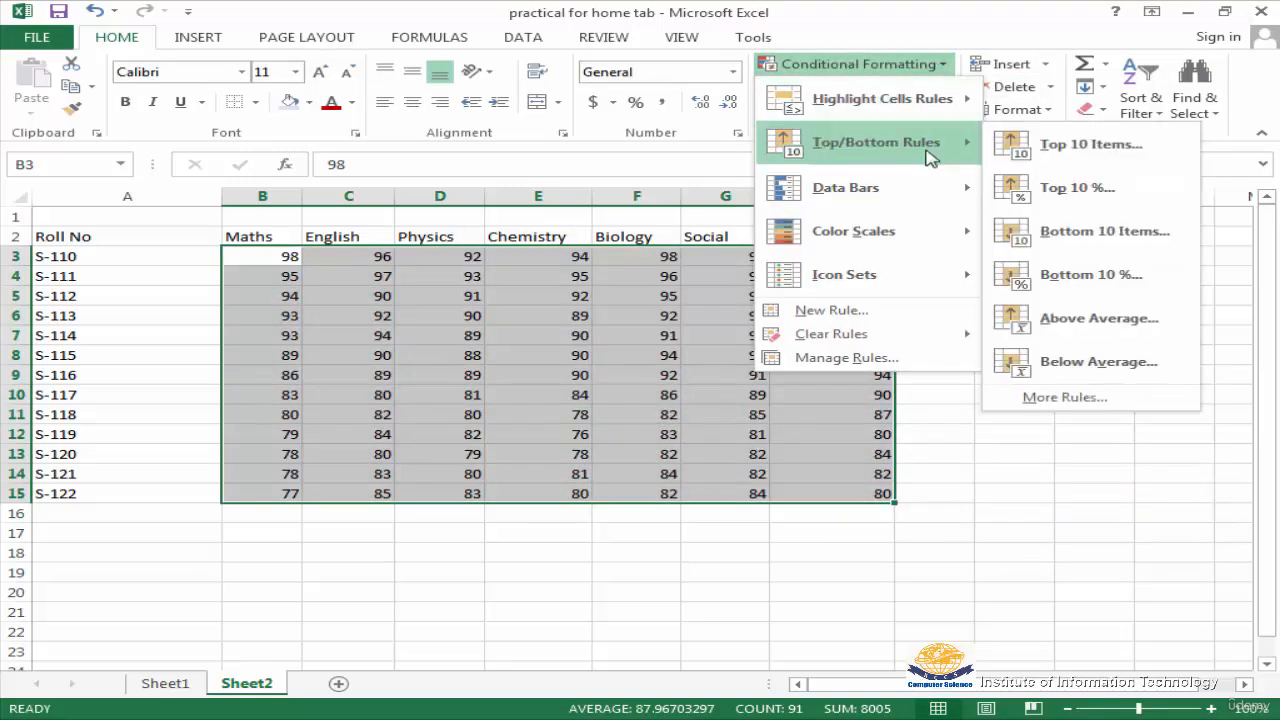
{"action": "left_click", "coordinate": [1088, 148]}
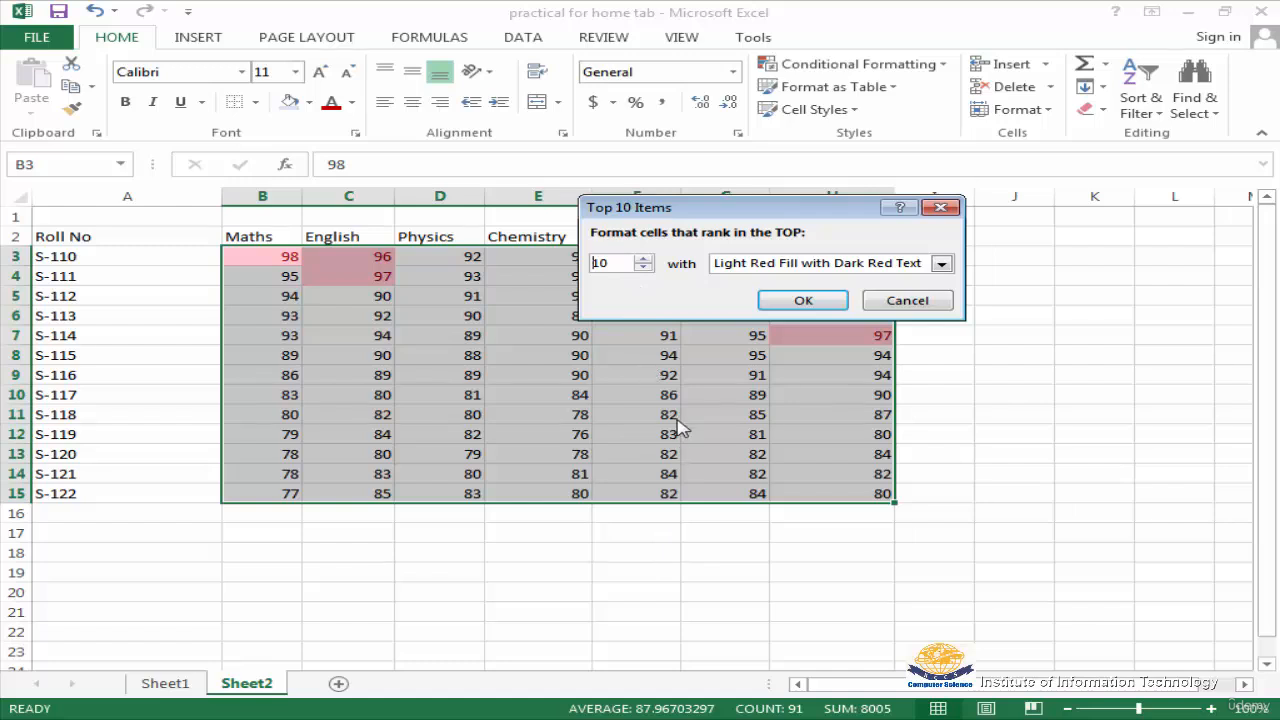
{"action": "left_click_drag", "start_coordinate": [742, 213], "coordinate": [1165, 440]}
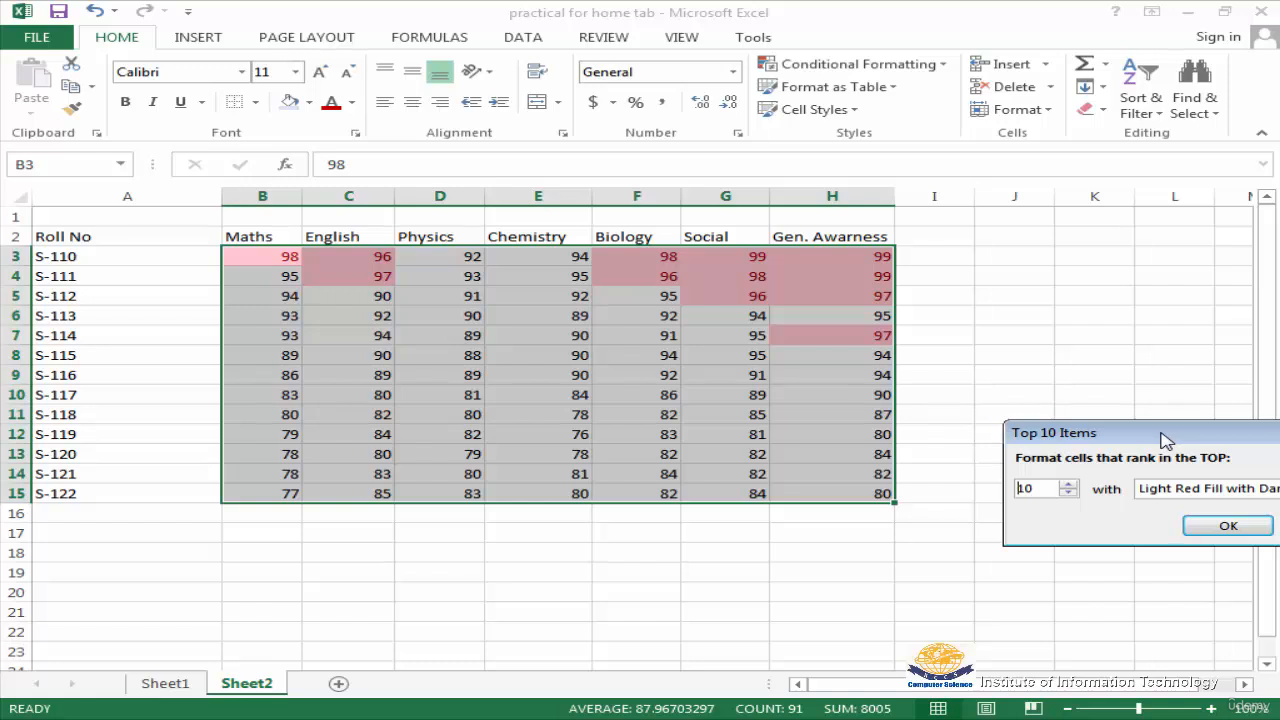
{"action": "left_click_drag", "start_coordinate": [1165, 440], "coordinate": [648, 208]}
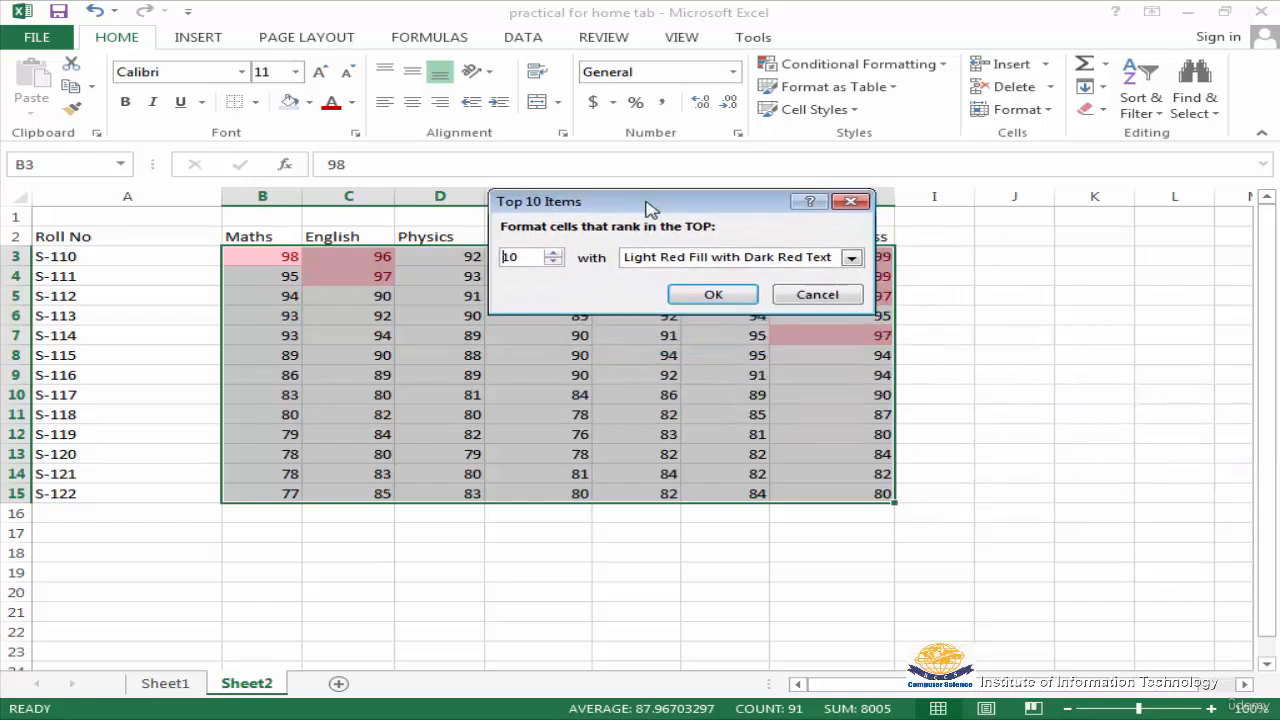
{"action": "left_click", "coordinate": [817, 294]}
Preview the Bottom 10 Items rule with light red fill on the selected marks, without applying it
{"action": "left_click", "coordinate": [937, 68]}
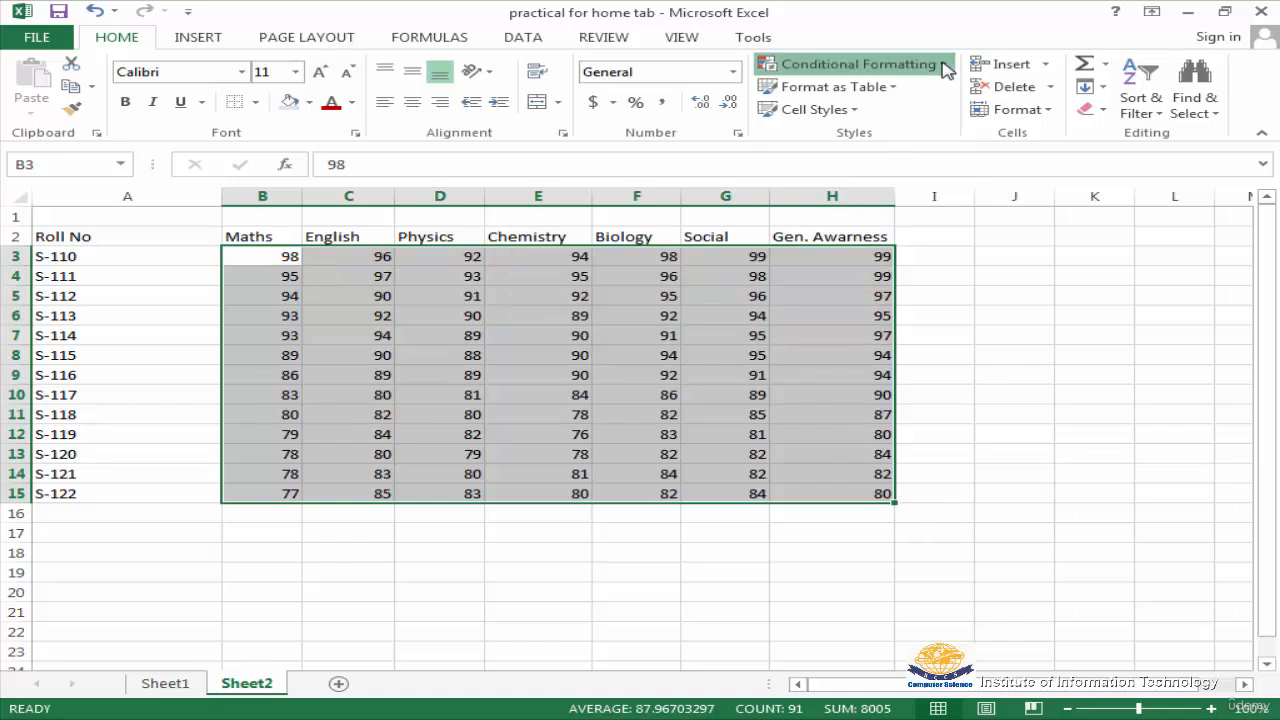
{"action": "mouse_move", "coordinate": [911, 148]}
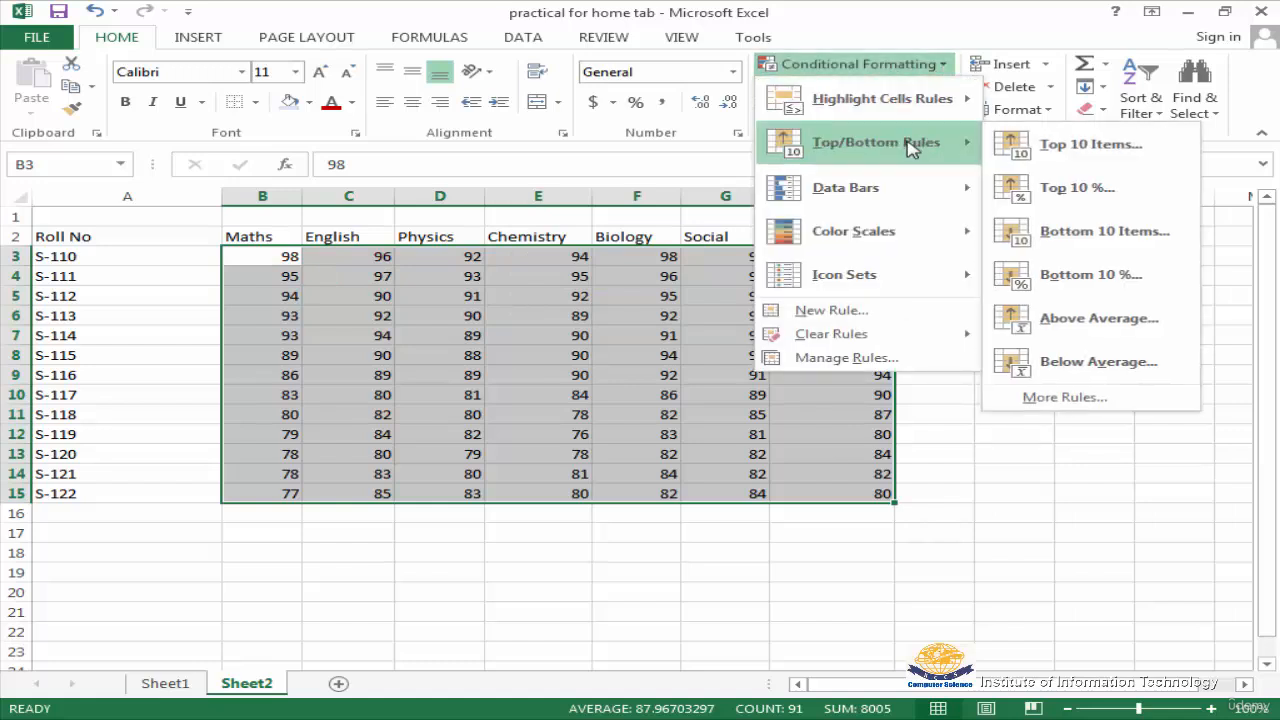
{"action": "left_click", "coordinate": [1106, 234]}
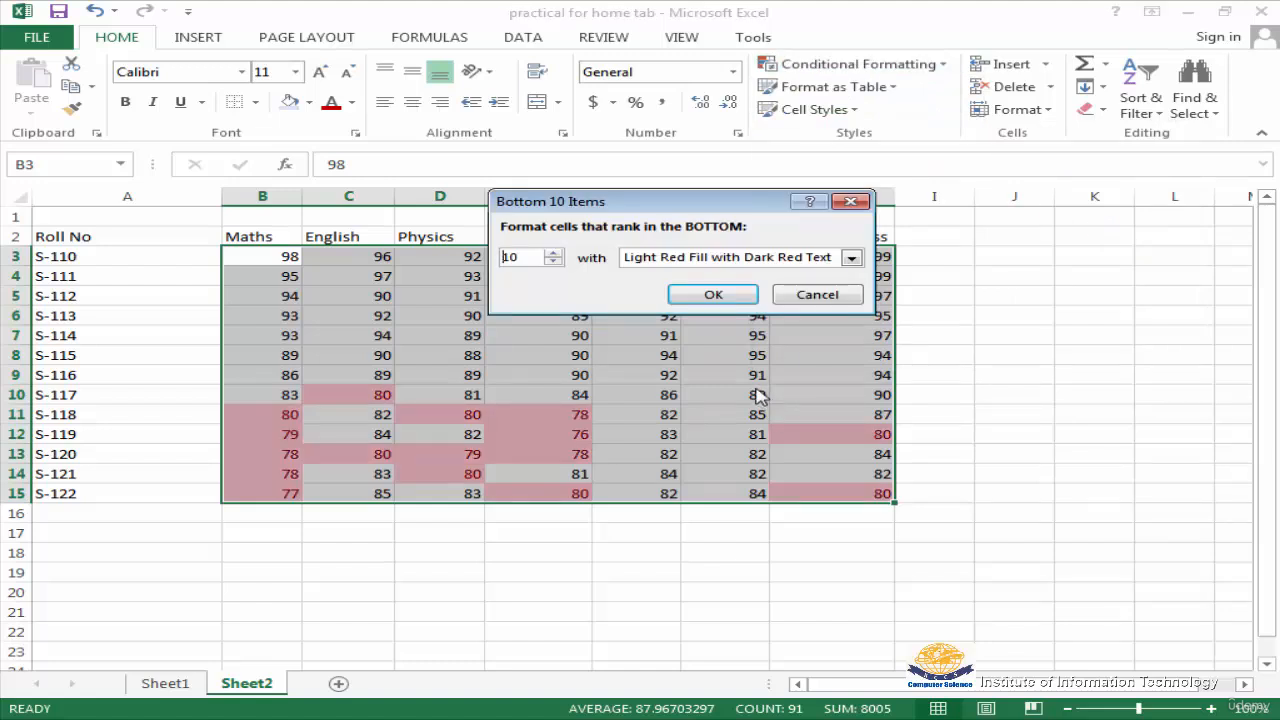
{"action": "left_click", "coordinate": [818, 295]}
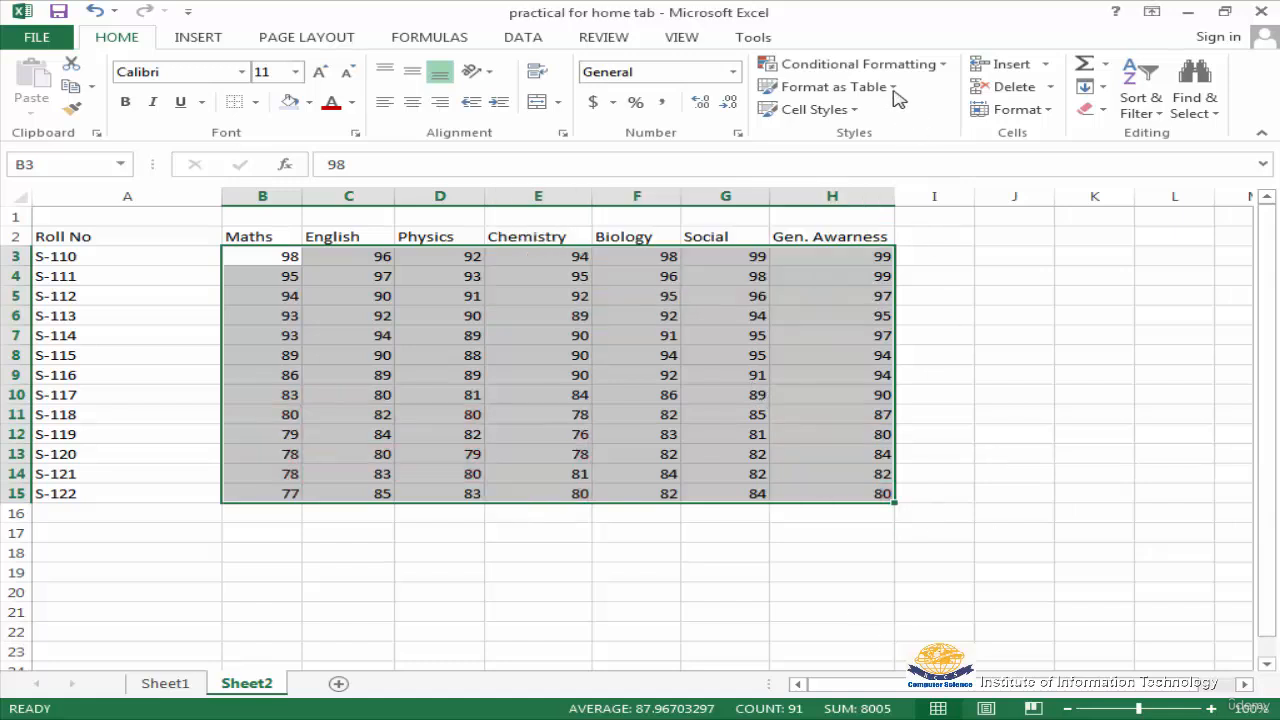
Apply the circled check, exclamation and cross indicator icon set to the marks in B3:H15, and deselect the range
{"action": "left_click", "coordinate": [942, 64]}
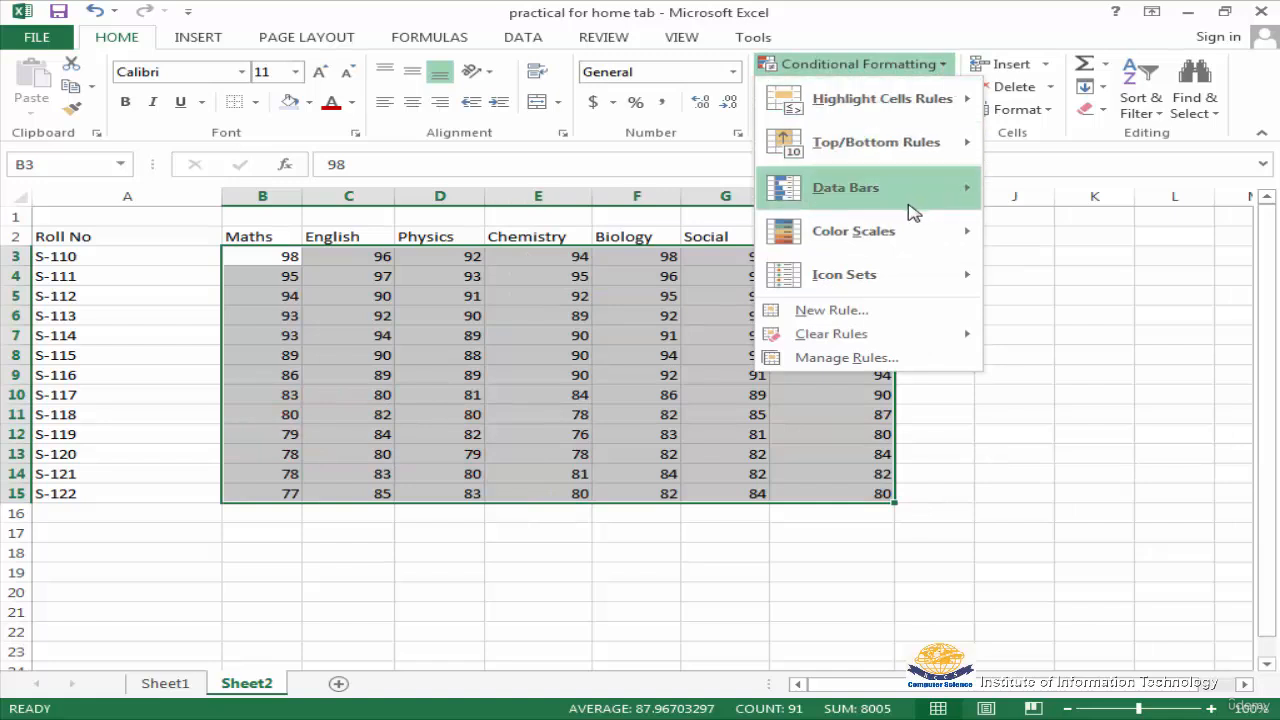
{"action": "mouse_move", "coordinate": [913, 206]}
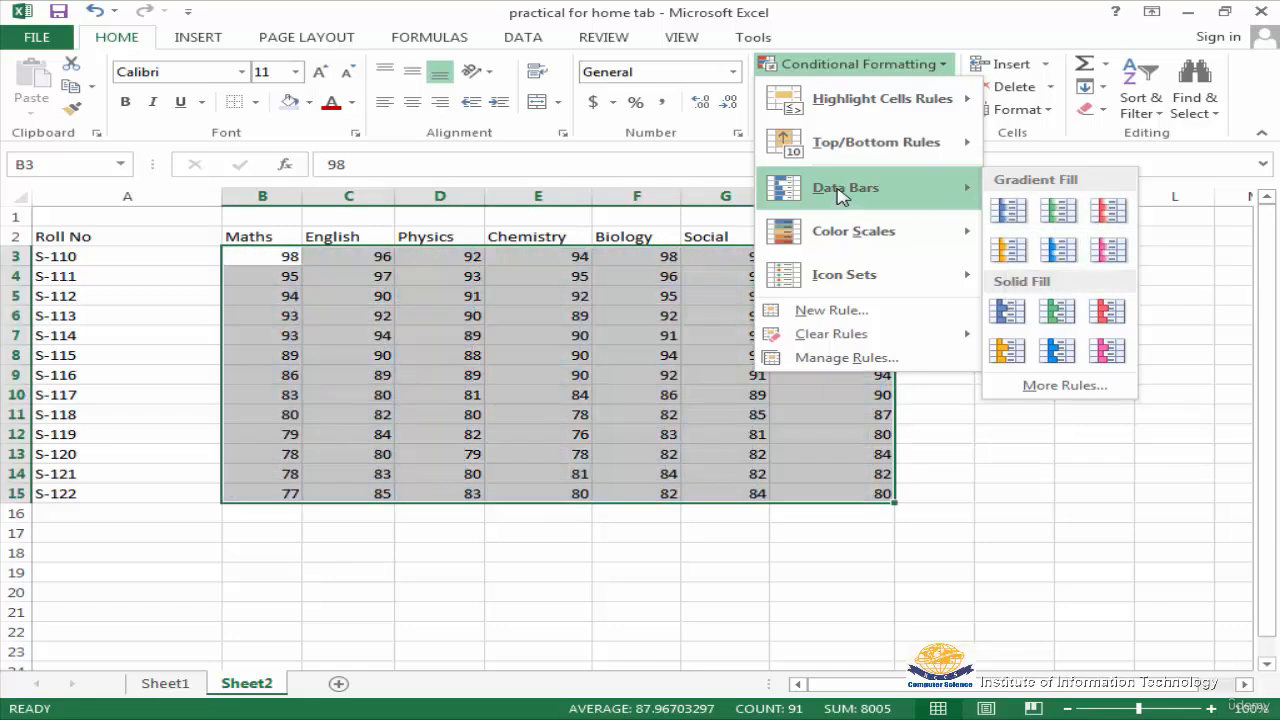
{"action": "mouse_move", "coordinate": [856, 240]}
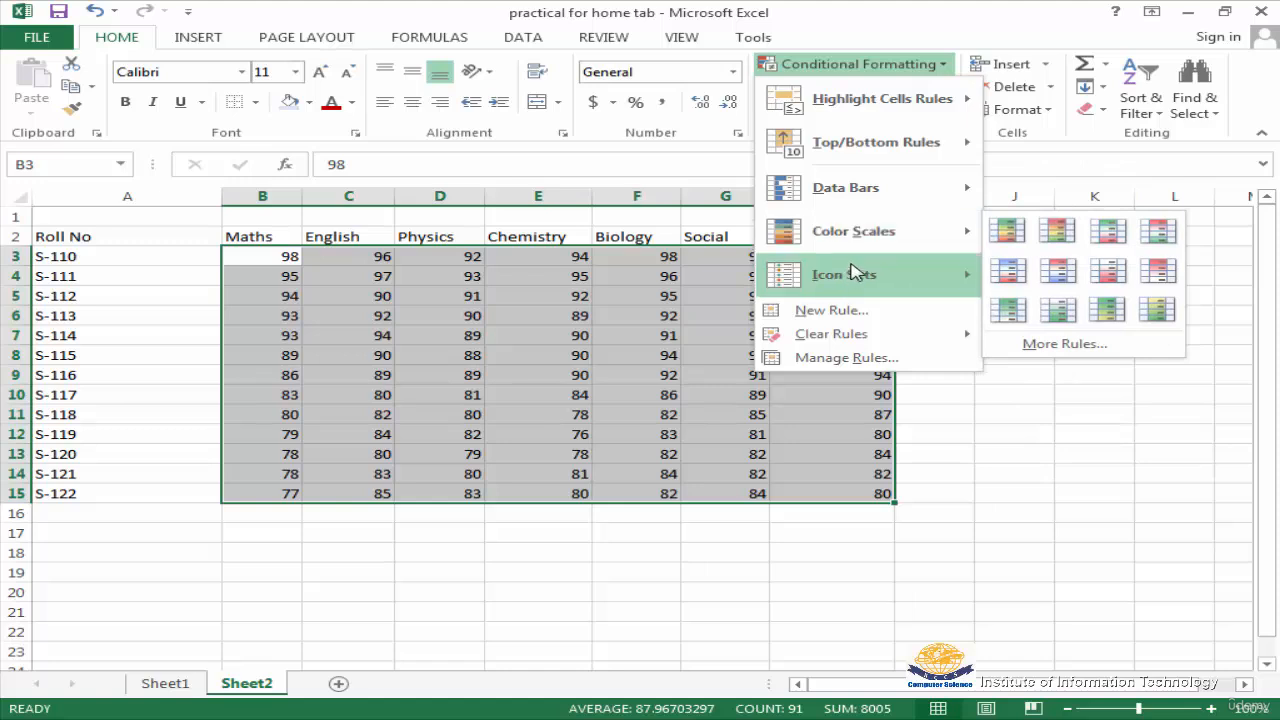
{"action": "mouse_move", "coordinate": [858, 286]}
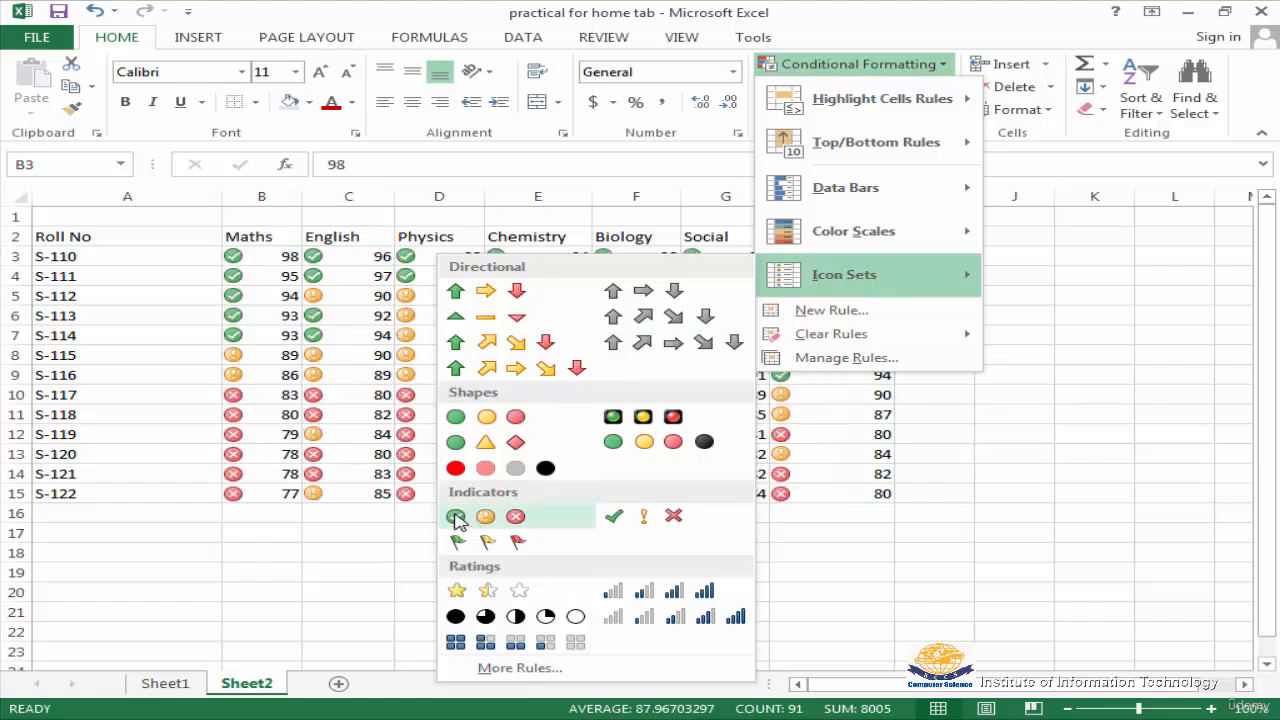
{"action": "left_click", "coordinate": [455, 516]}
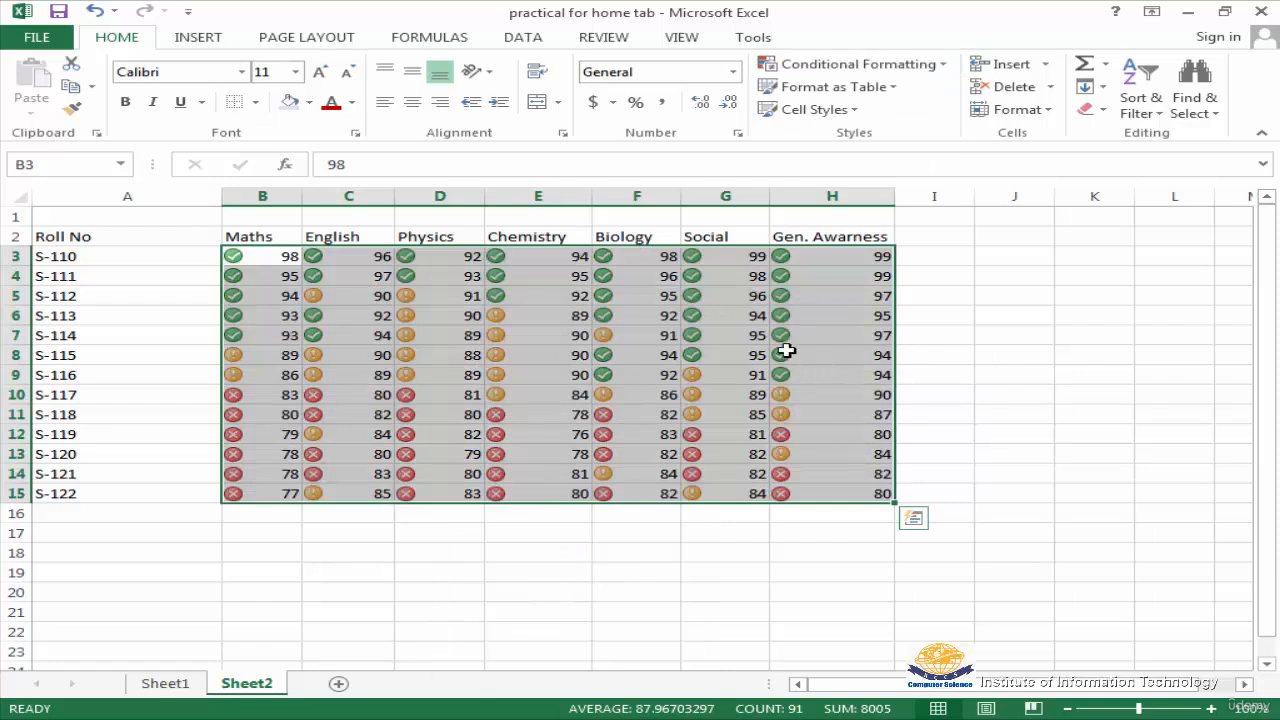
{"action": "left_click", "coordinate": [425, 342]}
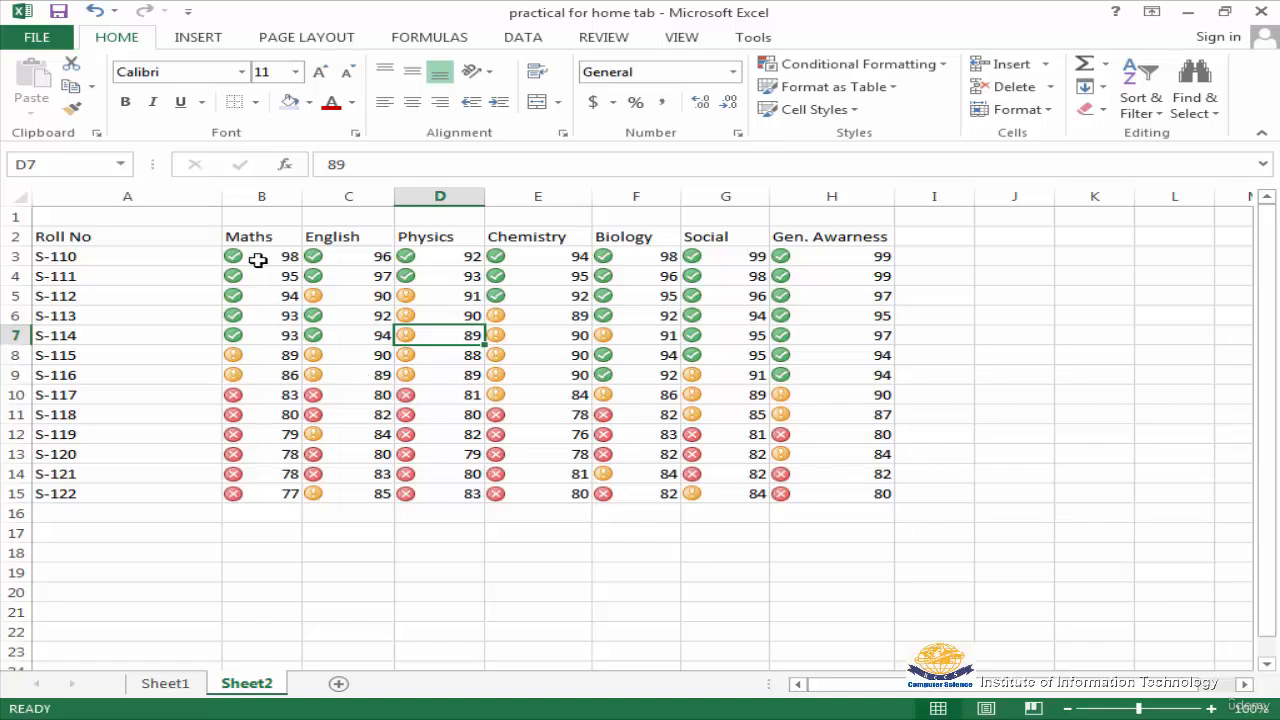
Select the marks in B3:H15 and apply the green, yellow and red flags indicator icon set
{"action": "left_click_drag", "start_coordinate": [234, 254], "coordinate": [853, 488]}
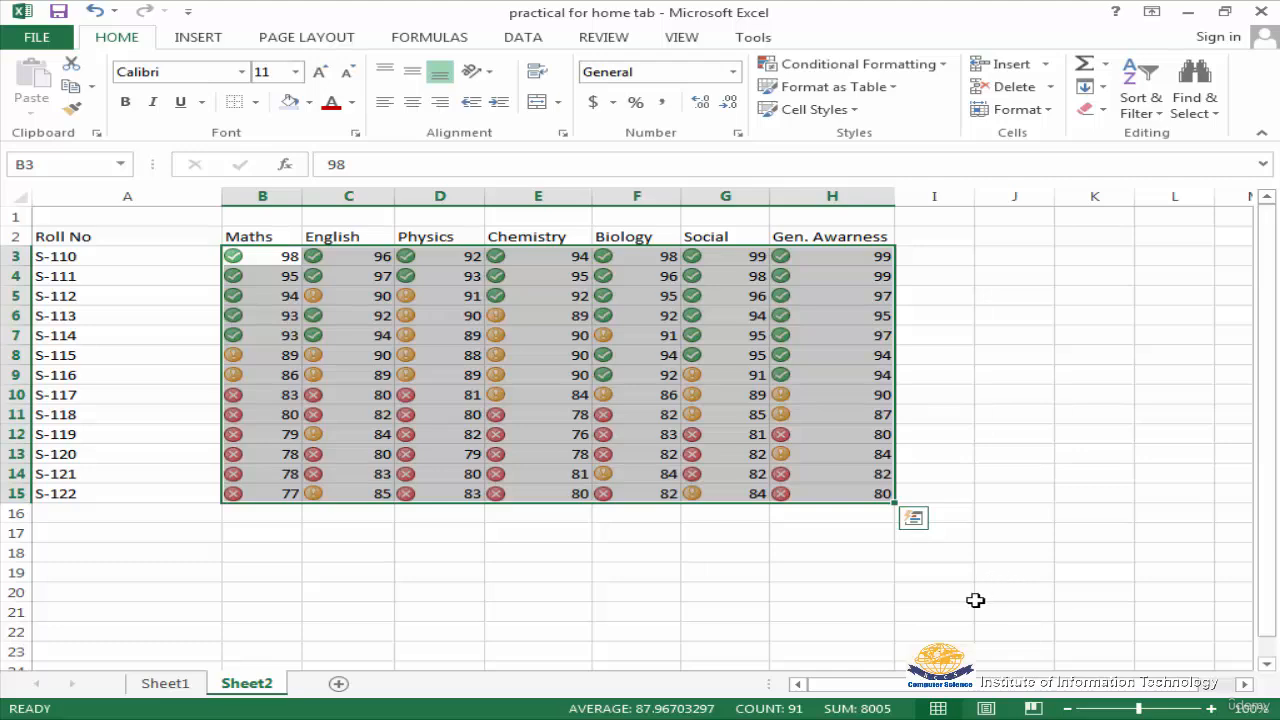
{"action": "left_click", "coordinate": [941, 66]}
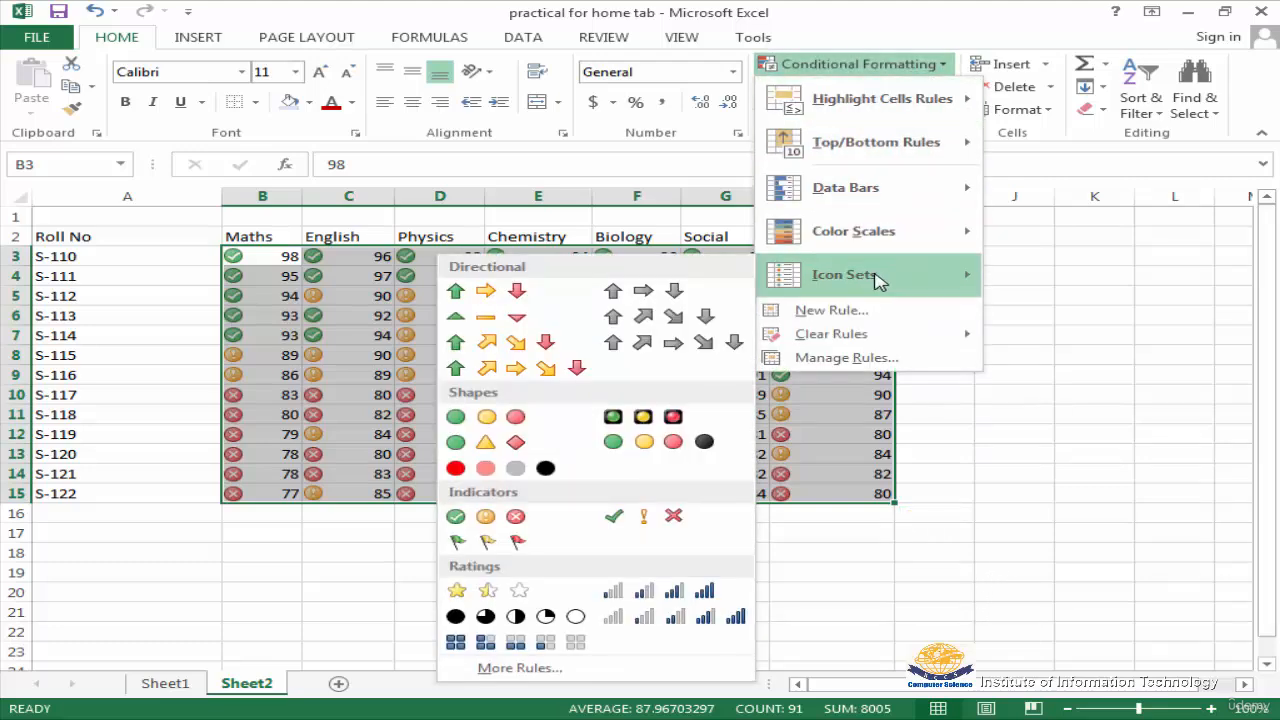
{"action": "left_click", "coordinate": [459, 543]}
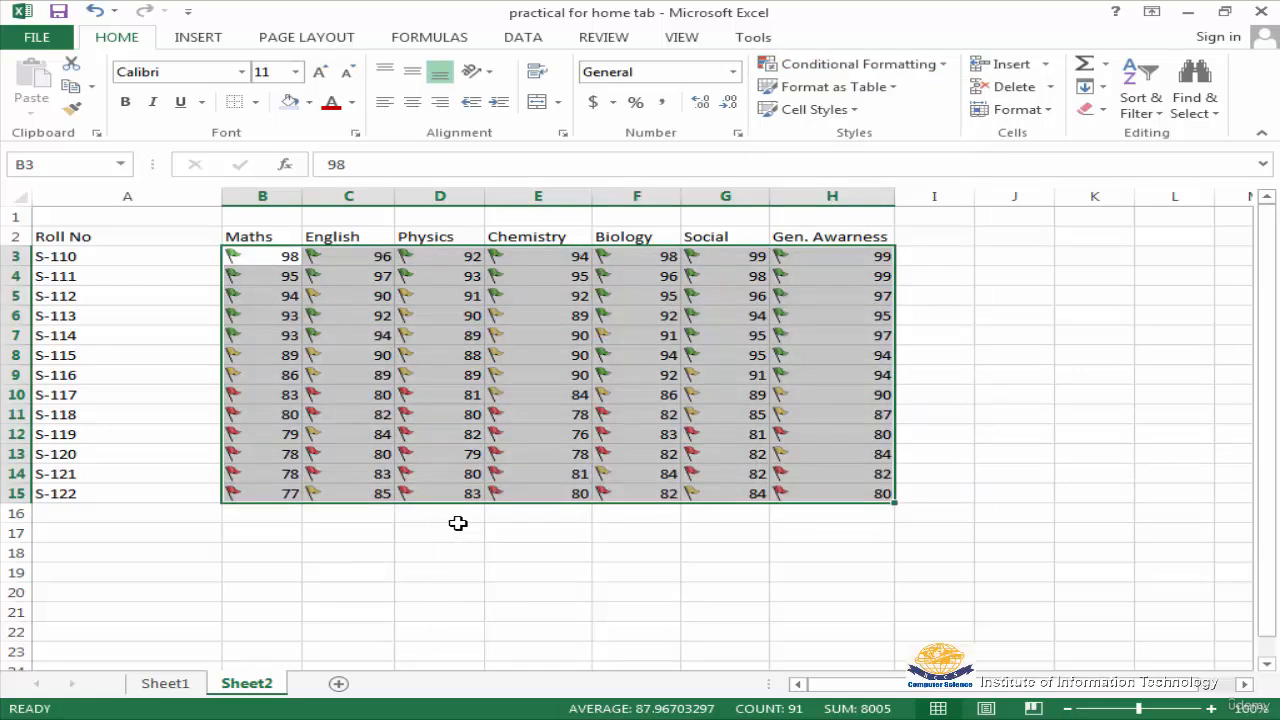
Apply the directional icon set with three green, yellow and red arrows to the selected marks
{"action": "left_click", "coordinate": [943, 66]}
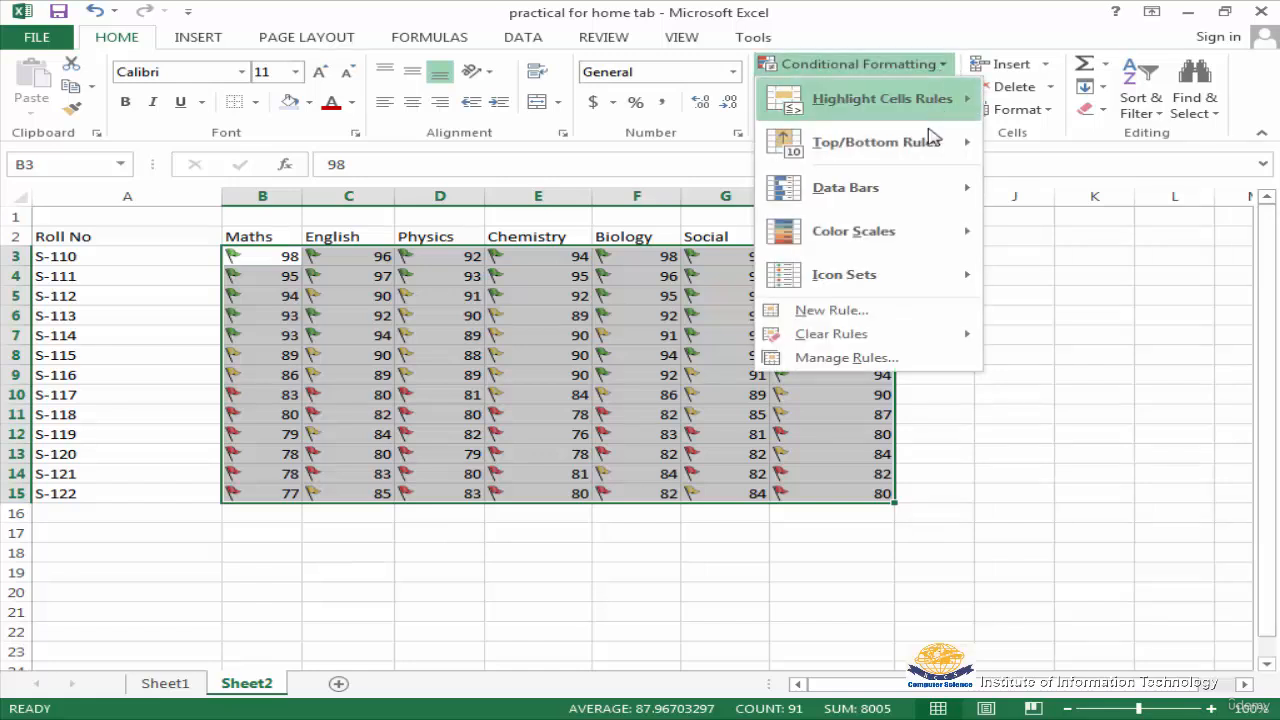
{"action": "mouse_move", "coordinate": [886, 283]}
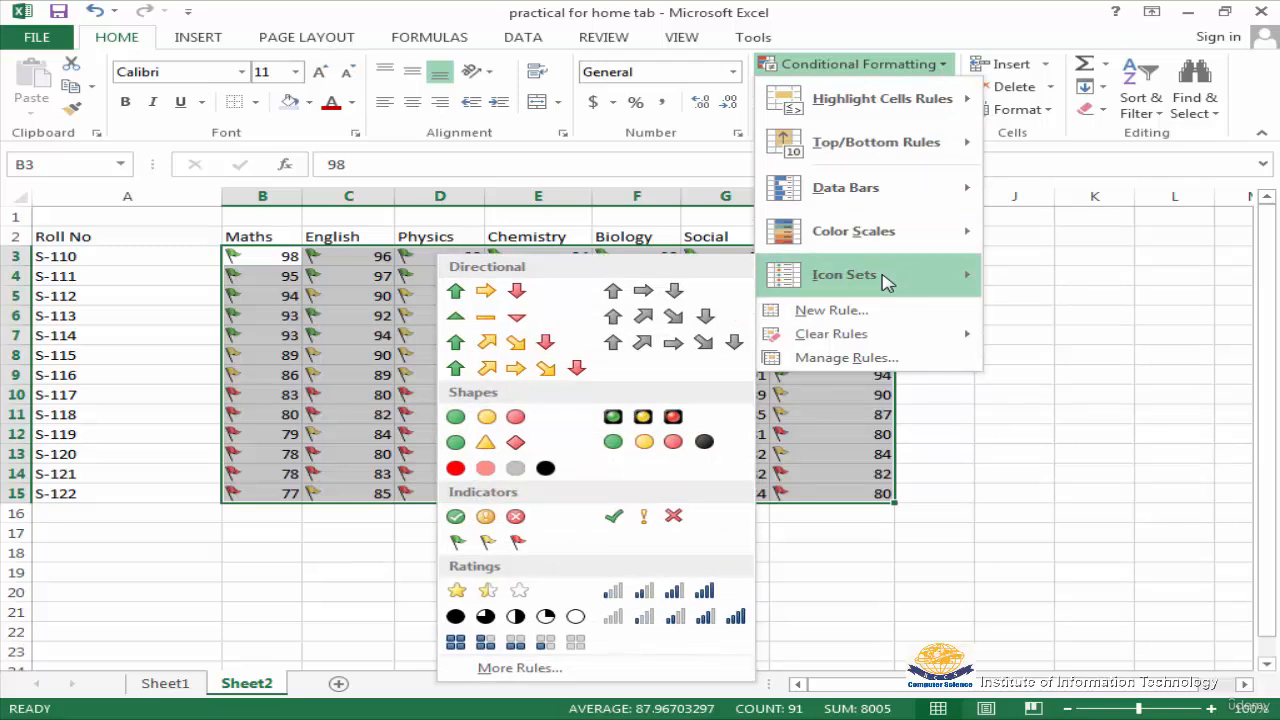
{"action": "left_click", "coordinate": [473, 299]}
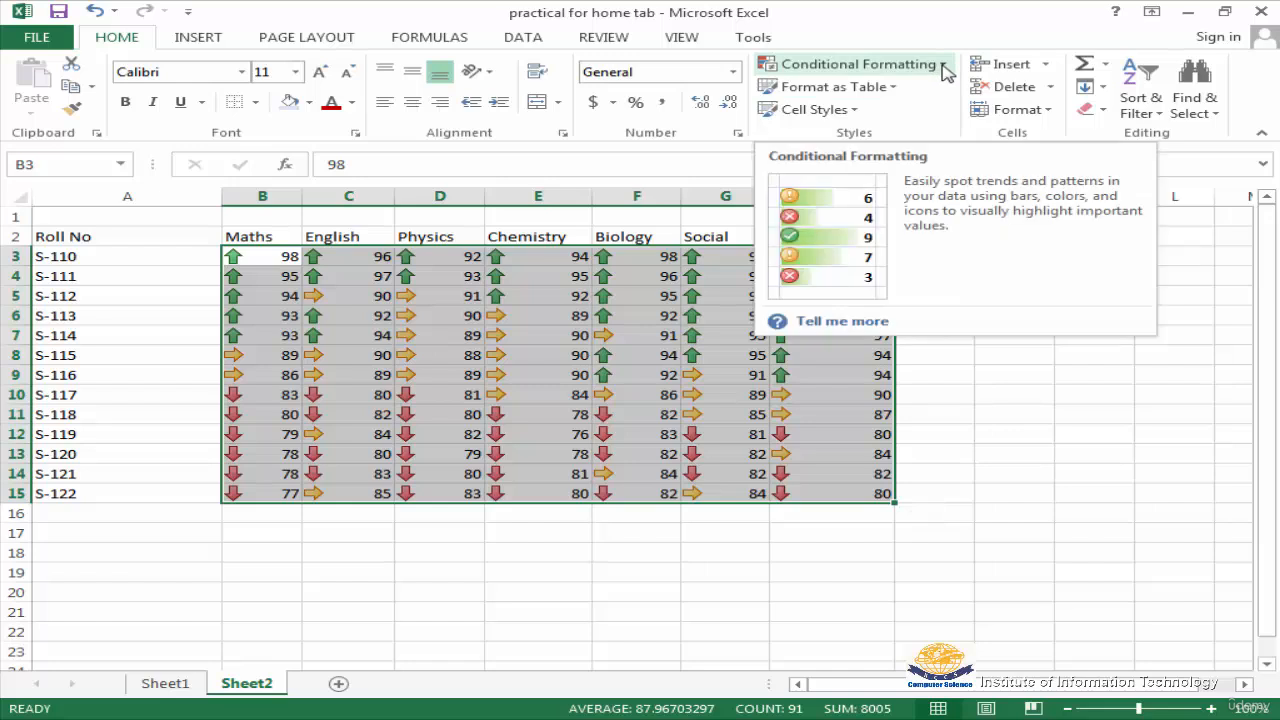
Clear the conditional formatting rules from the selected marks cells B3:H15
{"action": "left_click", "coordinate": [944, 66]}
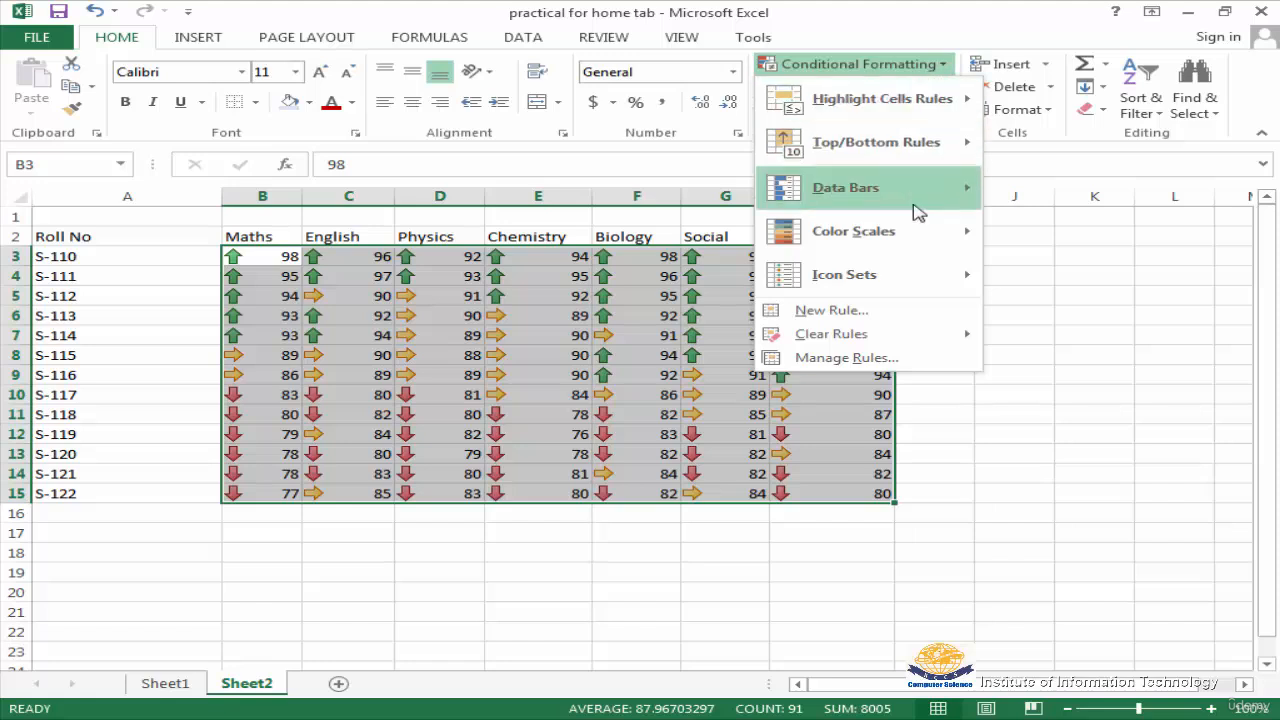
{"action": "mouse_move", "coordinate": [834, 342]}
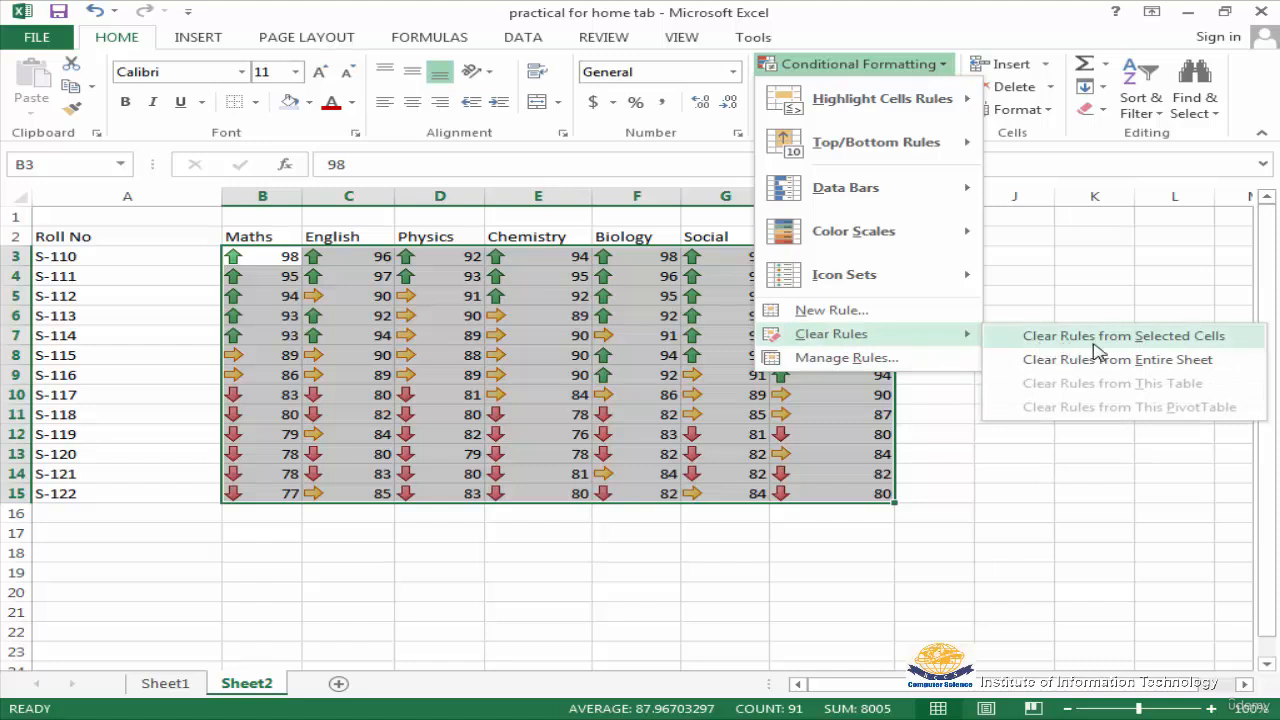
{"action": "left_click", "coordinate": [1192, 342]}
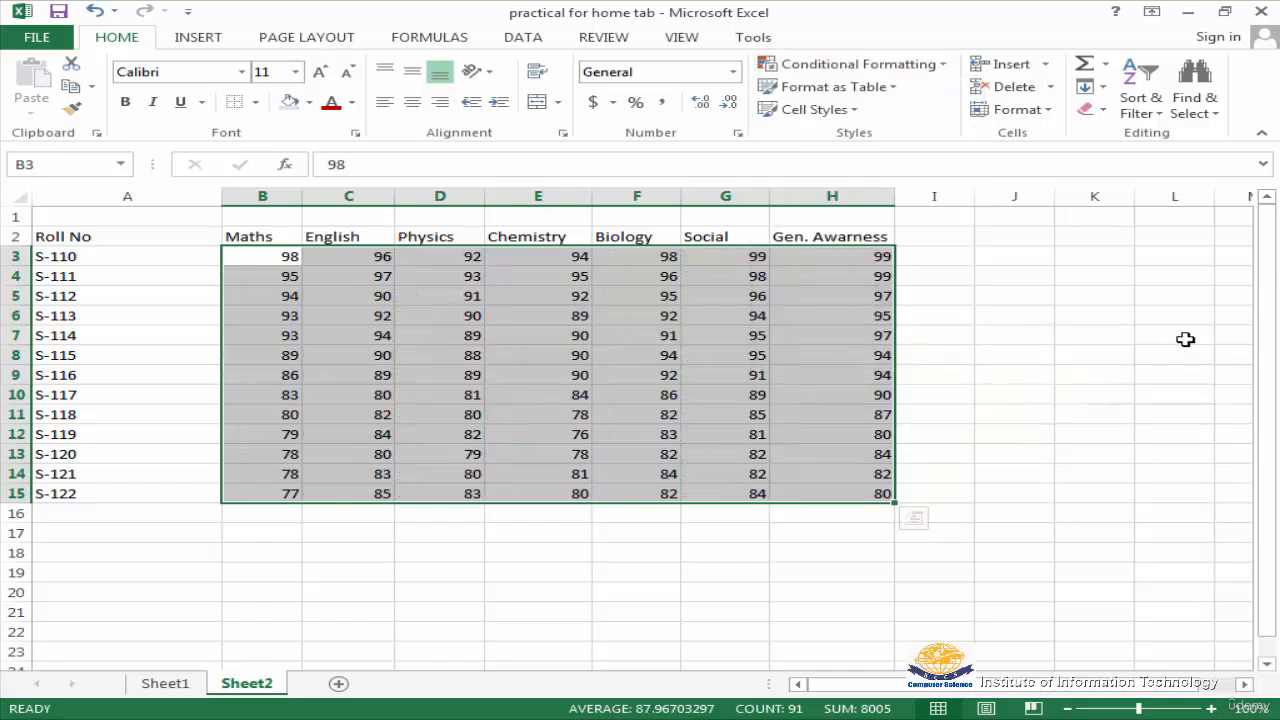